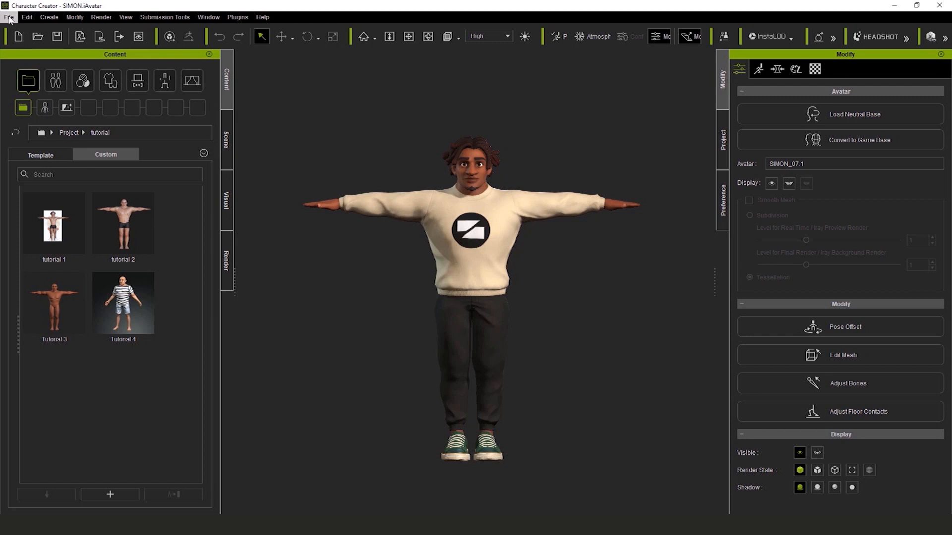
# Export the SIMON character as an iClone avatar file with a maximum texture size of 2048x2048.
pyautogui.moveTo(52, 111)
pyautogui.click(146, 114)
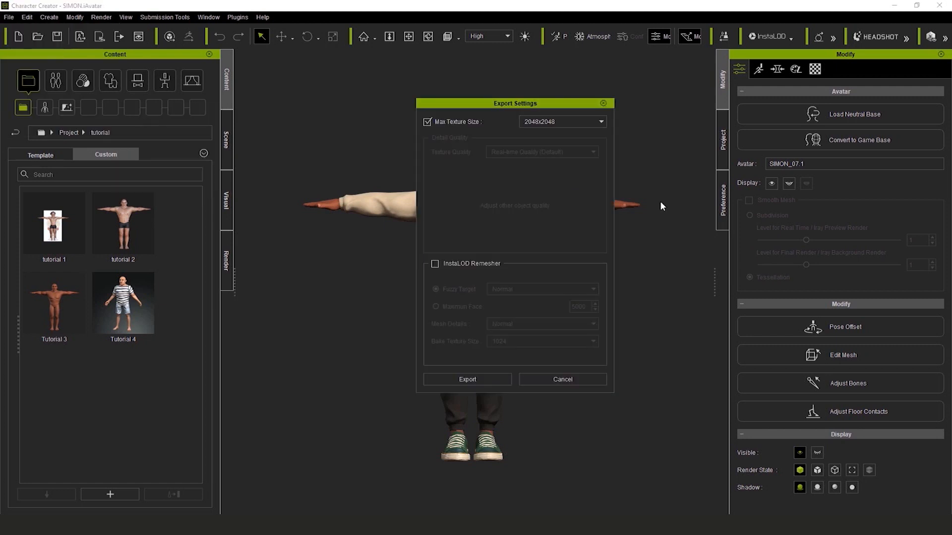
pyautogui.moveTo(548, 107); pyautogui.dragTo(535, 112)
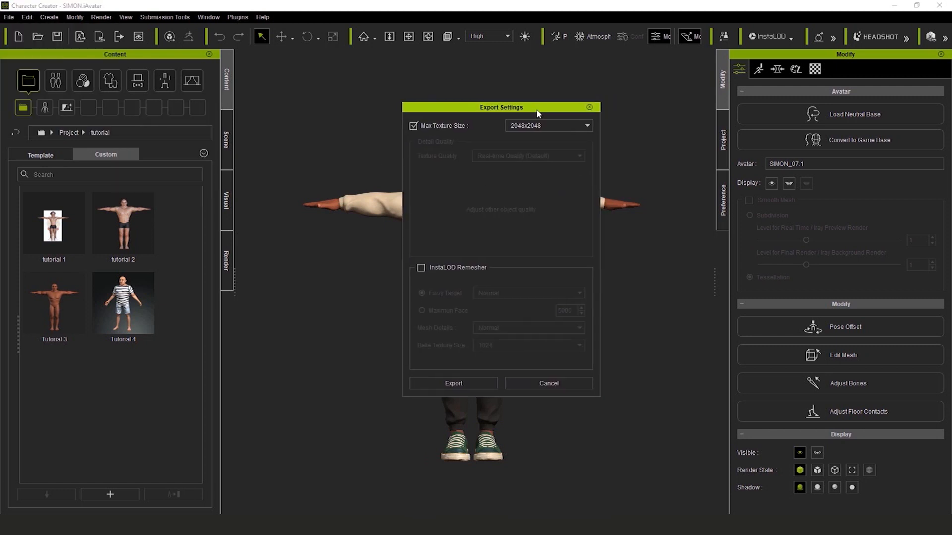
pyautogui.click(484, 382)
pyautogui.click(371, 161)
pyautogui.click(622, 349)
pyautogui.click(497, 263)
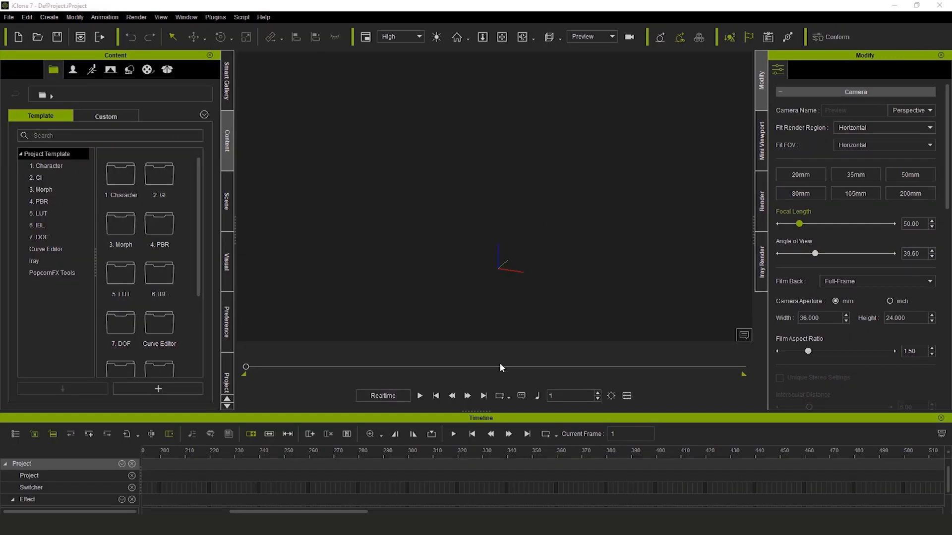
# In iClone, import the SIMON avatar file from the Avatar folder into the empty project.
pyautogui.moveTo(476, 412); pyautogui.dragTo(476, 415)
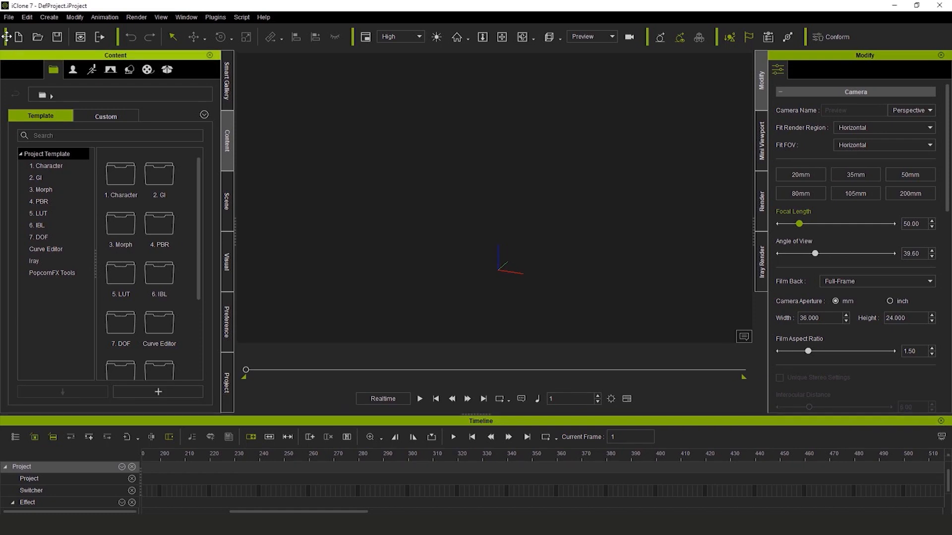
pyautogui.click(9, 16)
pyautogui.moveTo(105, 89)
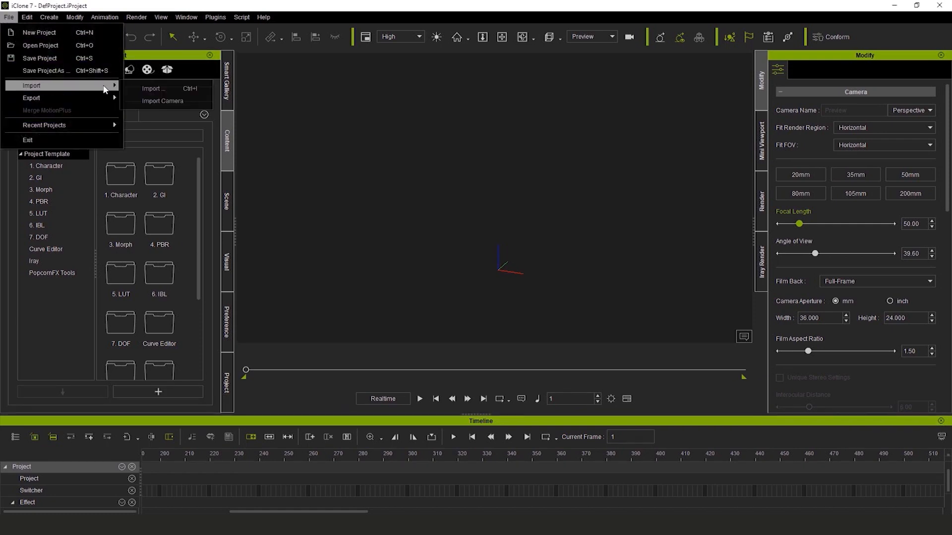
pyautogui.click(154, 88)
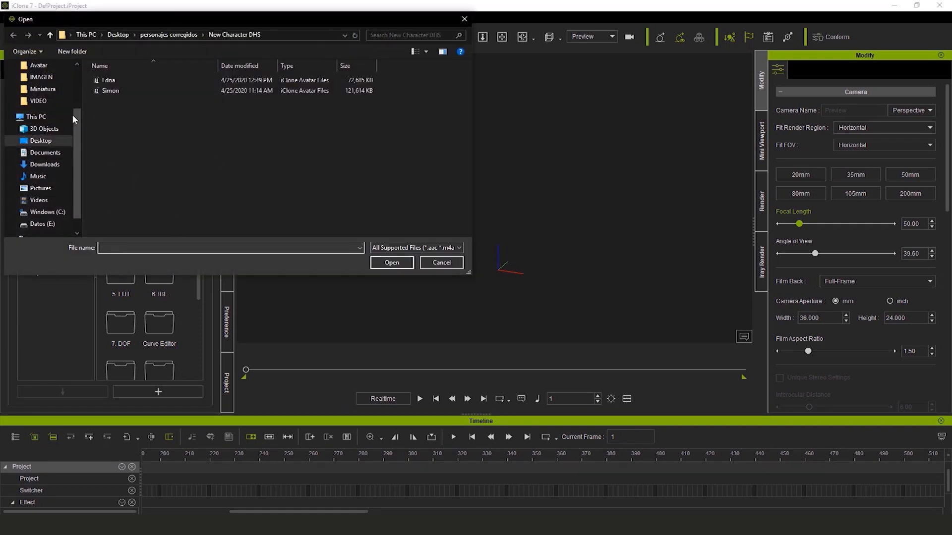
pyautogui.scroll(2, 74, 119)
pyautogui.click(38, 132)
pyautogui.click(131, 80)
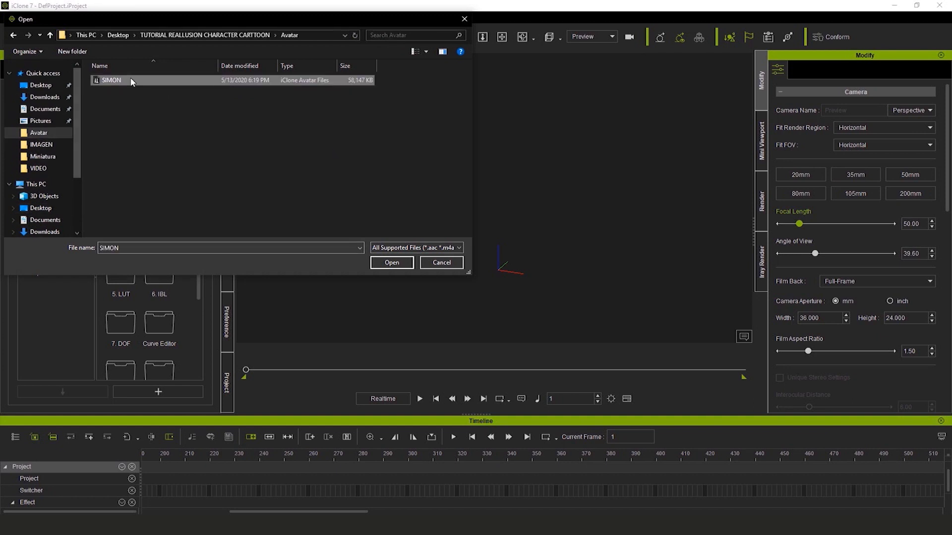
pyautogui.click(404, 262)
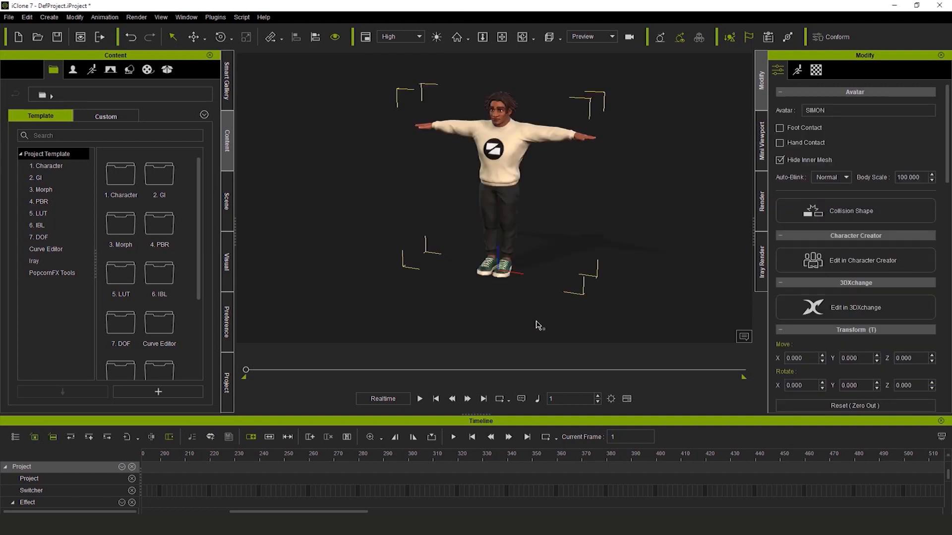
# Apply the 01_Stand hand-on-waist pose from the motion library's 00_Pose, 1.Male Pose folder to the avatar.
pyautogui.press('j')
pyautogui.scroll(-3, 521, 259)
pyautogui.moveTo(623, 232); pyautogui.dragTo(586, 248, button='right')
pyautogui.scroll(-5, 586, 248)
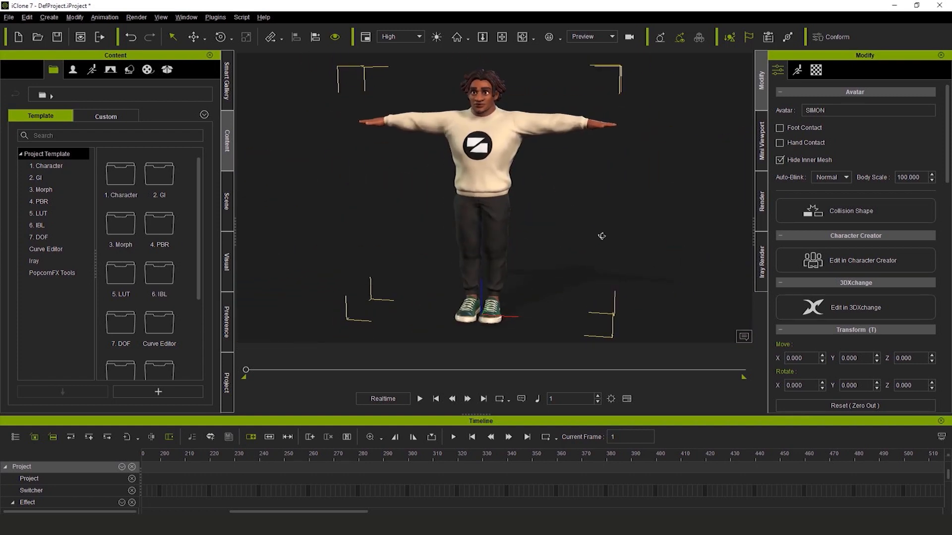
pyautogui.moveTo(601, 236); pyautogui.dragTo(622, 208, button='right')
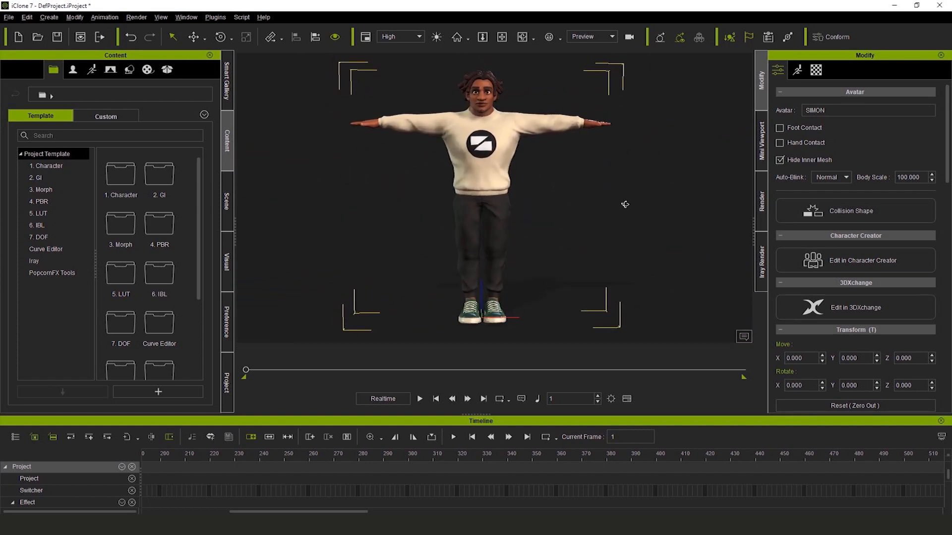
pyautogui.click(92, 72)
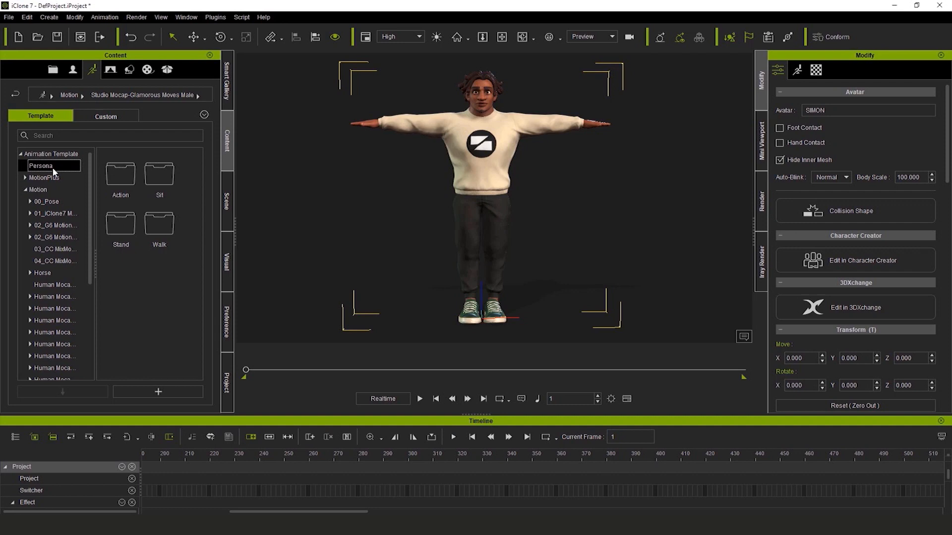
pyautogui.click(64, 202)
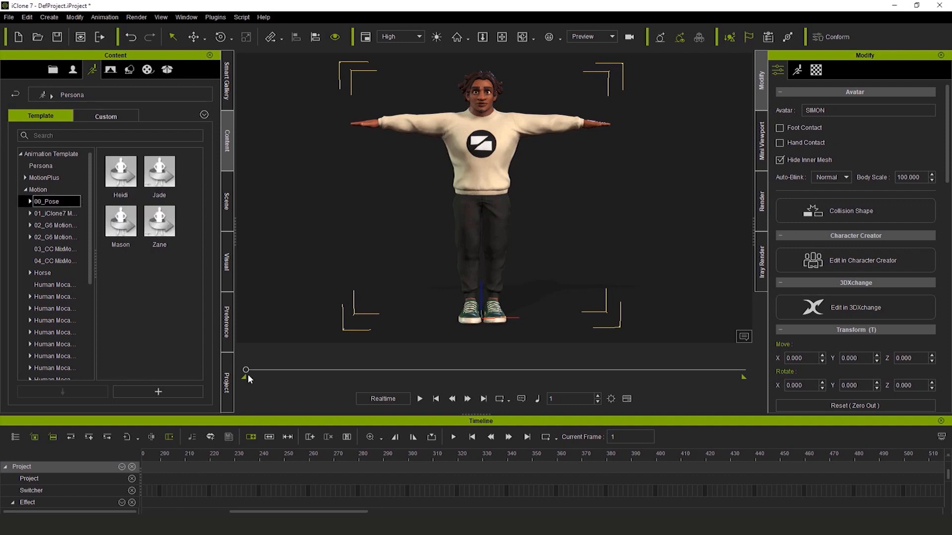
pyautogui.click(133, 180)
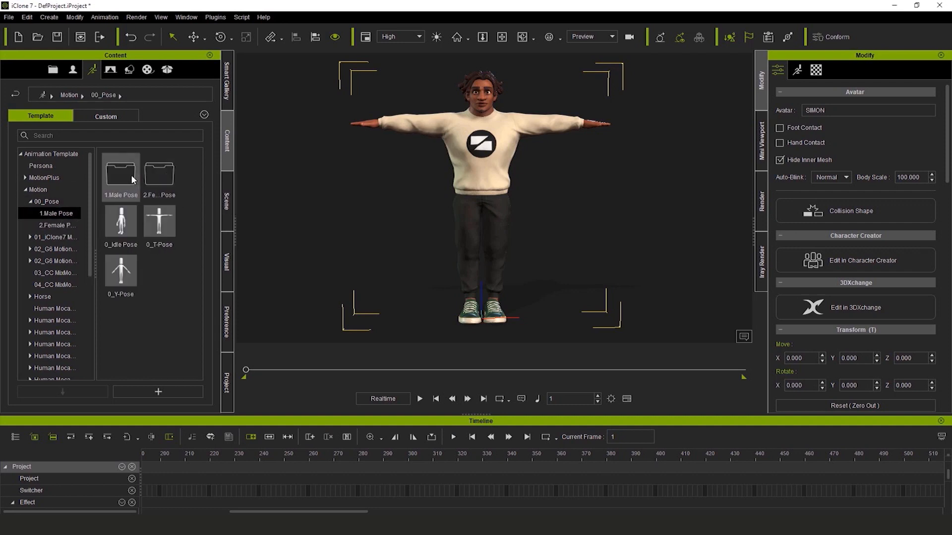
pyautogui.doubleClick(135, 180)
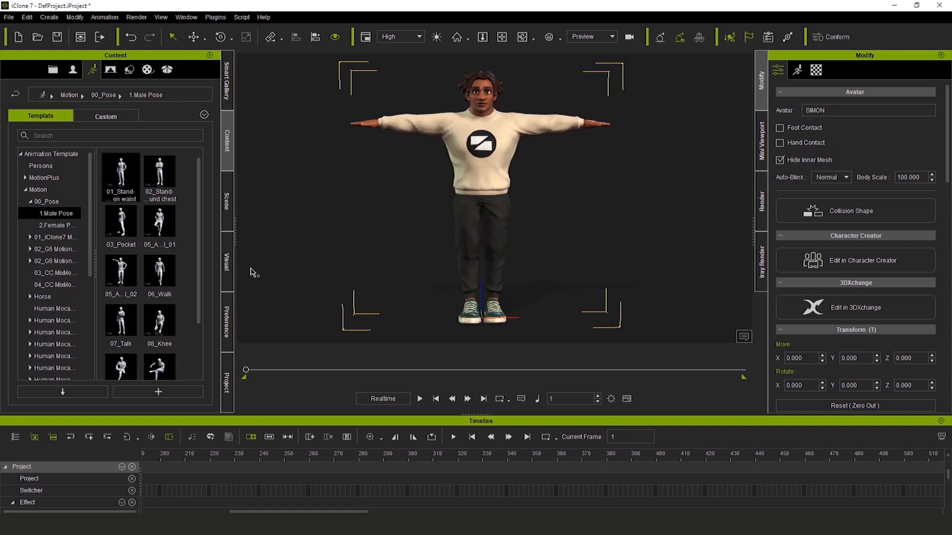
pyautogui.moveTo(121, 174); pyautogui.dragTo(505, 208)
pyautogui.moveTo(619, 196); pyautogui.dragTo(598, 229, button='right')
pyautogui.click(592, 221)
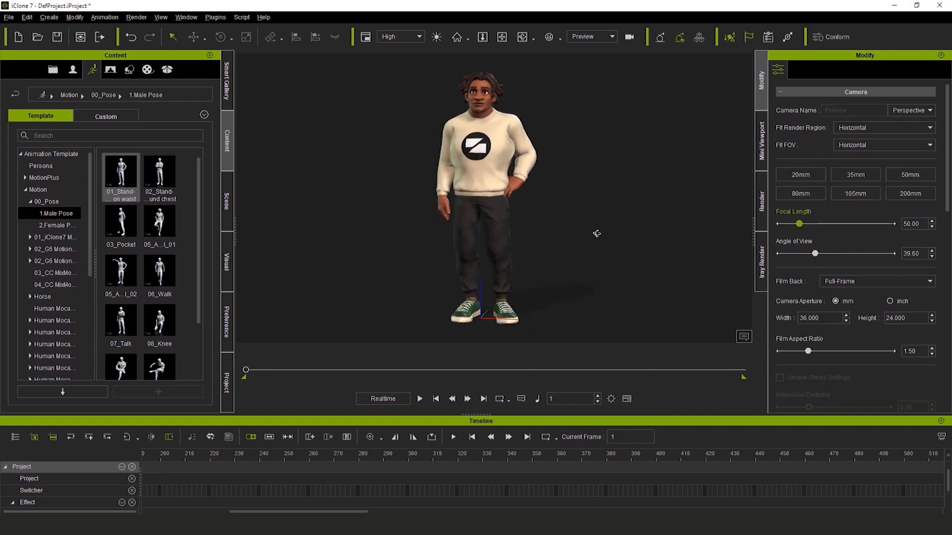
# Apply the 03_Pocket male pose to the avatar and inspect it from several sides.
pyautogui.moveTo(121, 222); pyautogui.dragTo(496, 208)
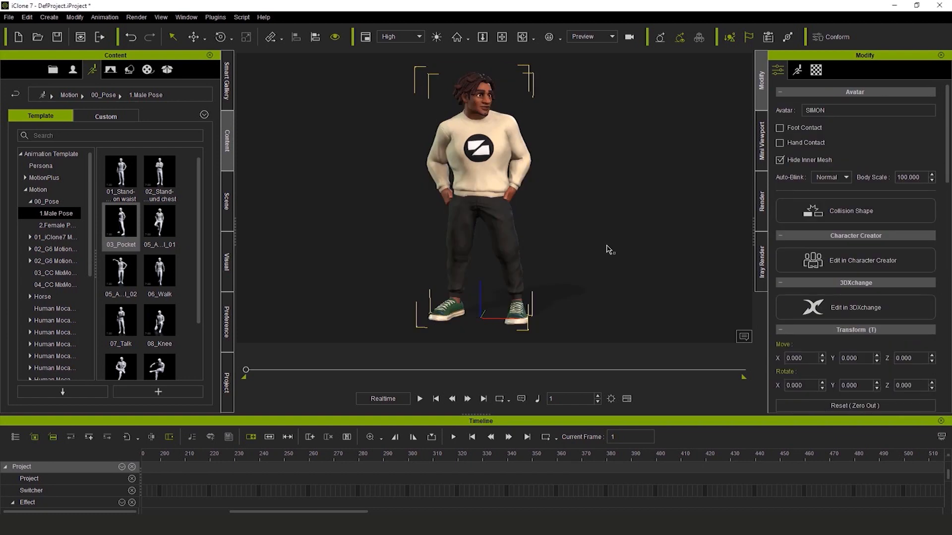
pyautogui.moveTo(608, 249); pyautogui.dragTo(375, 222, button='right')
pyautogui.click(375, 222)
pyautogui.moveTo(622, 247)
pyautogui.mouseDown(button='right')
pyautogui.moveTo(363, 227)
pyautogui.moveTo(800, 276)
pyautogui.moveTo(627, 240)
pyautogui.moveTo(641, 243)
pyautogui.mouseUp(button='right')
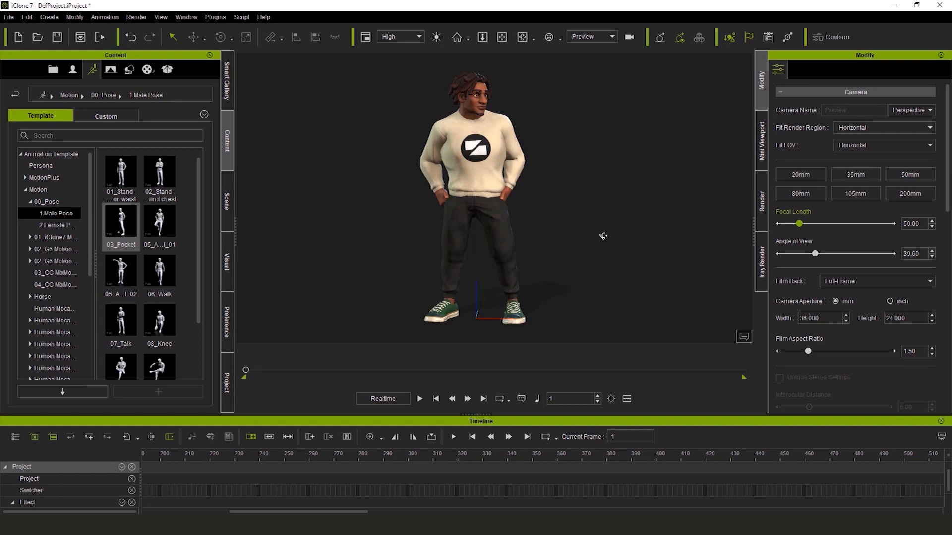
# Apply the male pose labelled 05_A...l_02 to the avatar and inspect how the body deforms.
pyautogui.moveTo(120, 270); pyautogui.dragTo(491, 213)
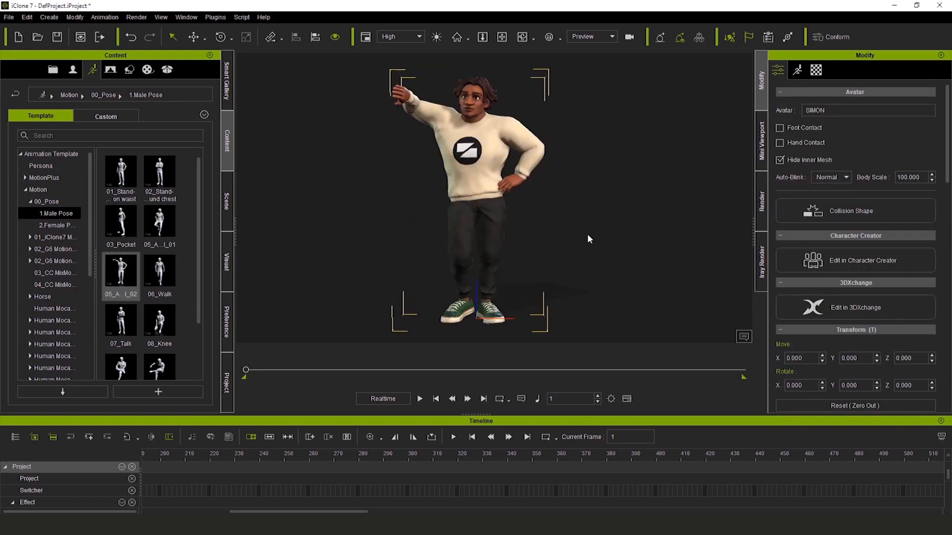
pyautogui.moveTo(614, 229); pyautogui.dragTo(339, 236, button='right')
pyautogui.scroll(-1, 527, 248)
pyautogui.moveTo(604, 258); pyautogui.dragTo(597, 259, button='right')
pyautogui.moveTo(598, 230); pyautogui.dragTo(602, 240, button='middle')
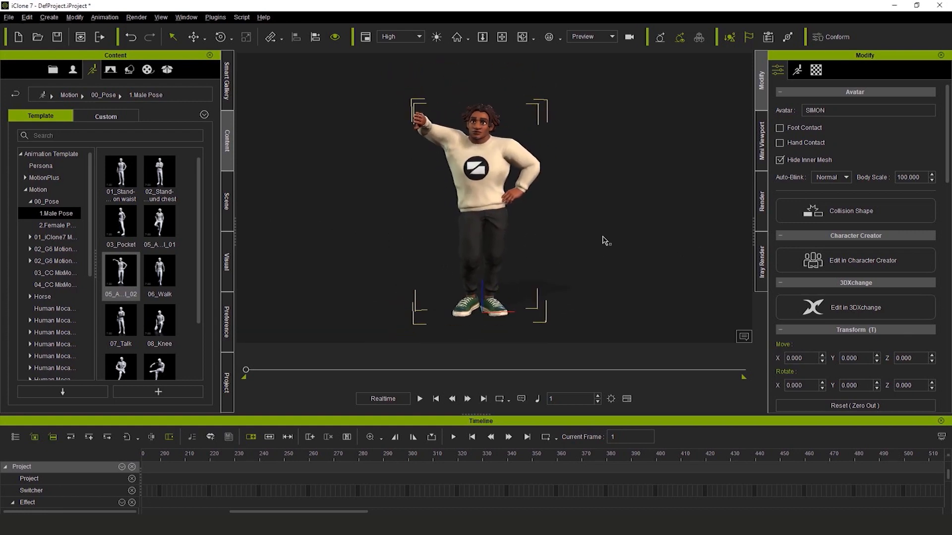
# Apply the 10_Sit_02 male pose to the avatar and examine the hands and crossed leg up close.
pyautogui.scroll(-2, 141, 327)
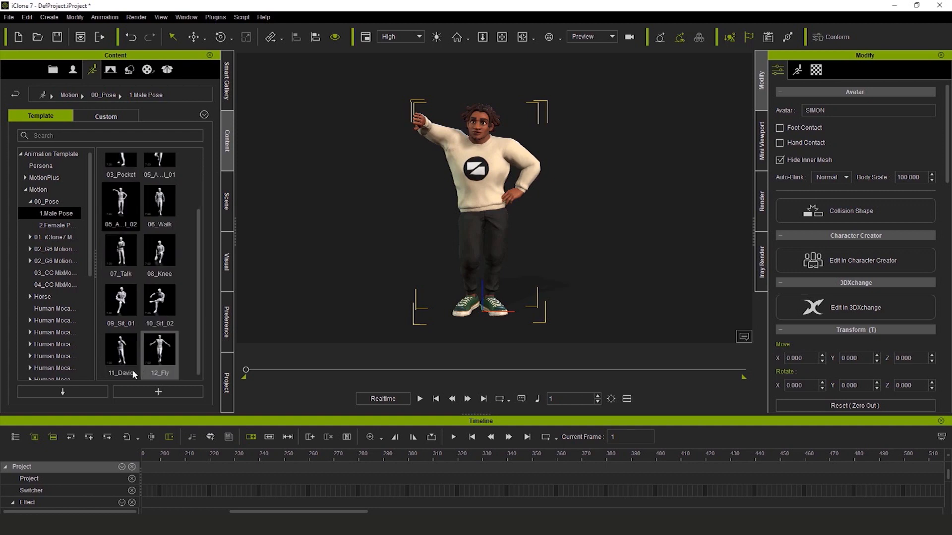
pyautogui.moveTo(138, 309); pyautogui.dragTo(448, 220)
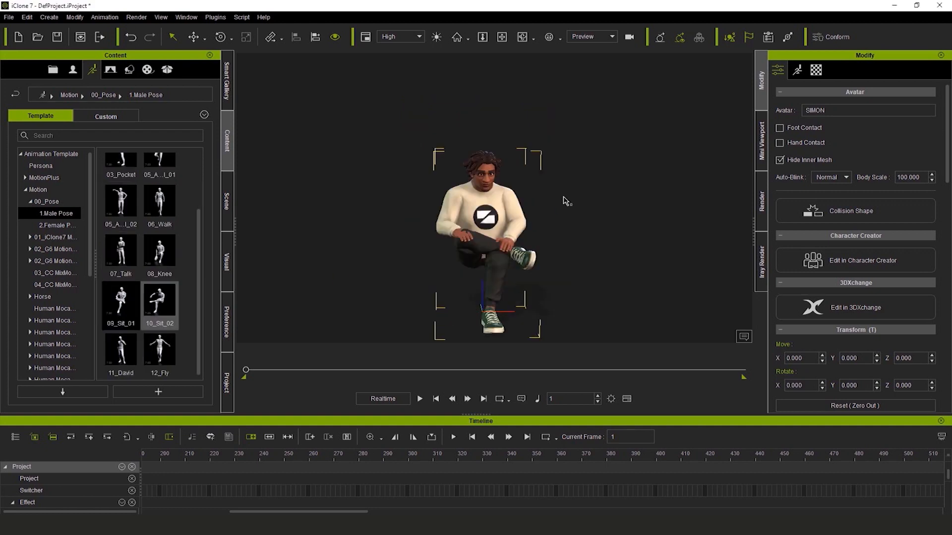
pyautogui.moveTo(617, 236); pyautogui.dragTo(395, 257, button='right')
pyautogui.scroll(4, 476, 243)
pyautogui.moveTo(533, 298); pyautogui.dragTo(534, 238, button='middle')
pyautogui.moveTo(534, 238); pyautogui.dragTo(665, 223, button='right')
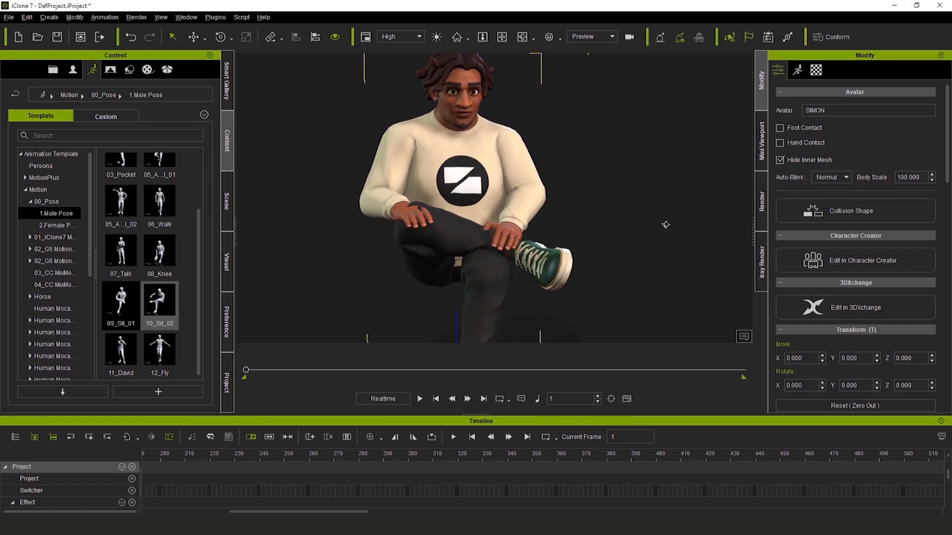
# Use Edit Motion Layer in IK mode to raise the avatar's right hand slightly above the crossed leg.
pyautogui.click(797, 70)
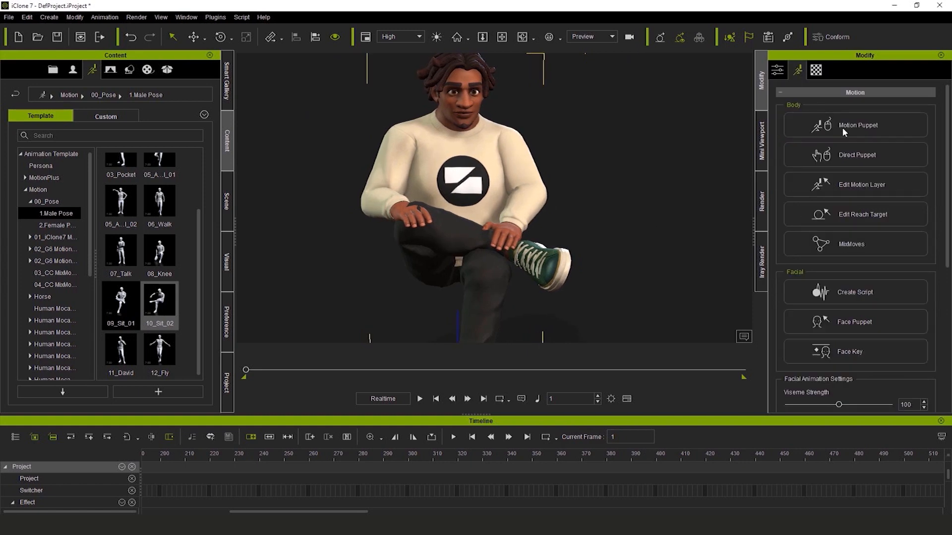
pyautogui.click(891, 184)
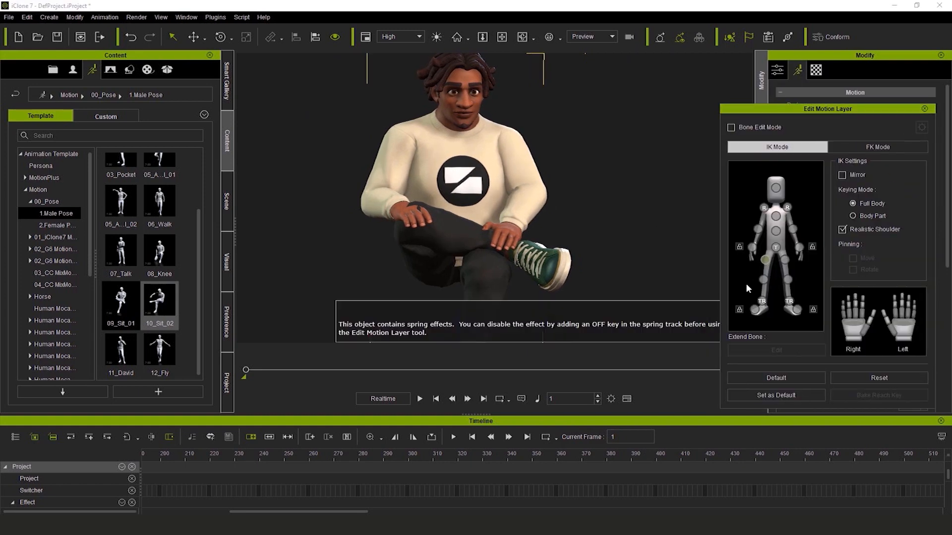
pyautogui.click(753, 248)
pyautogui.moveTo(414, 191); pyautogui.dragTo(411, 184)
pyautogui.moveTo(417, 198); pyautogui.dragTo(422, 232, button='right')
pyautogui.moveTo(571, 238); pyautogui.dragTo(703, 246, button='right')
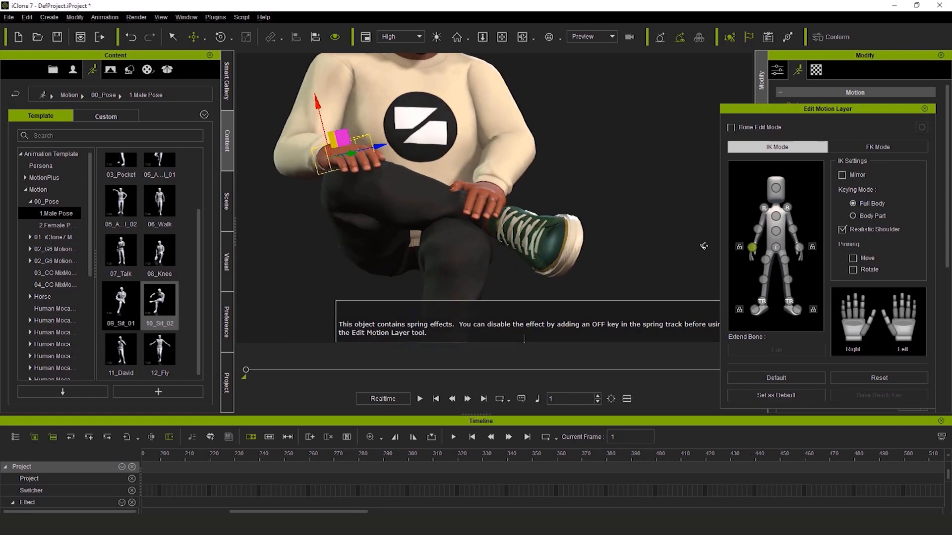
# Adjust the avatar's left hand slightly above the leg in IK mode and finish editing the motion layer.
pyautogui.click(799, 248)
pyautogui.moveTo(474, 203); pyautogui.dragTo(474, 202)
pyautogui.moveTo(474, 203); pyautogui.dragTo(376, 198, button='right')
pyautogui.click(925, 109)
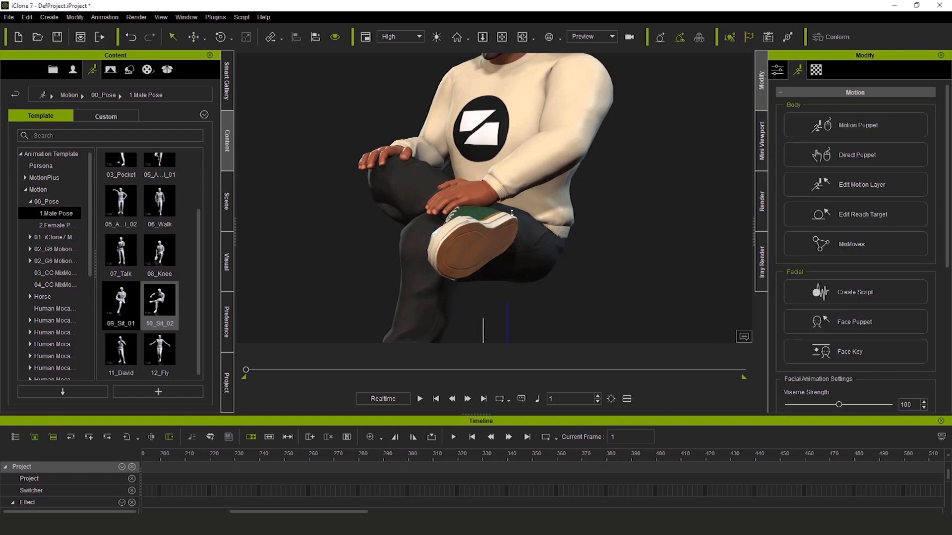
# Apply the 12_Fly male pose to the avatar and inspect it from several sides.
pyautogui.scroll(-5, 541, 225)
pyautogui.click(603, 213)
pyautogui.moveTo(603, 212); pyautogui.dragTo(416, 184, button='right')
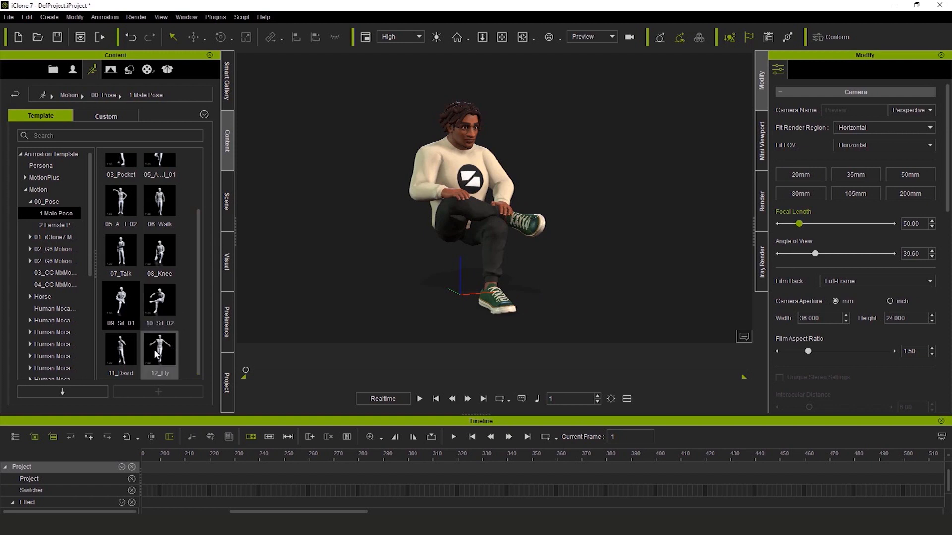
pyautogui.moveTo(151, 350); pyautogui.dragTo(471, 223)
pyautogui.moveTo(526, 238); pyautogui.dragTo(297, 259, button='right')
pyautogui.click(550, 236)
pyautogui.moveTo(626, 231); pyautogui.dragTo(568, 250, button='right')
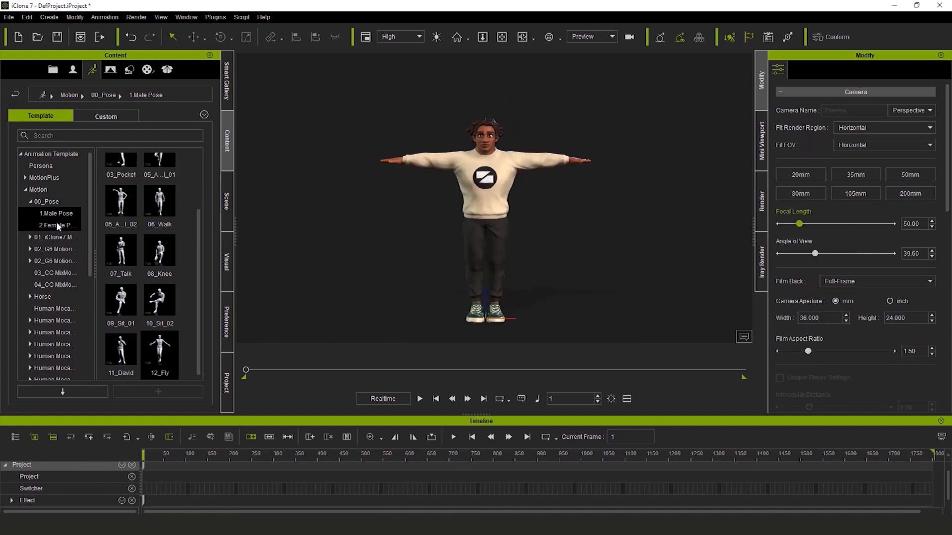
# Apply the Male idle motion from the 01_iClone7 Motion, 1.Idle folder to the avatar.
pyautogui.click(16, 94)
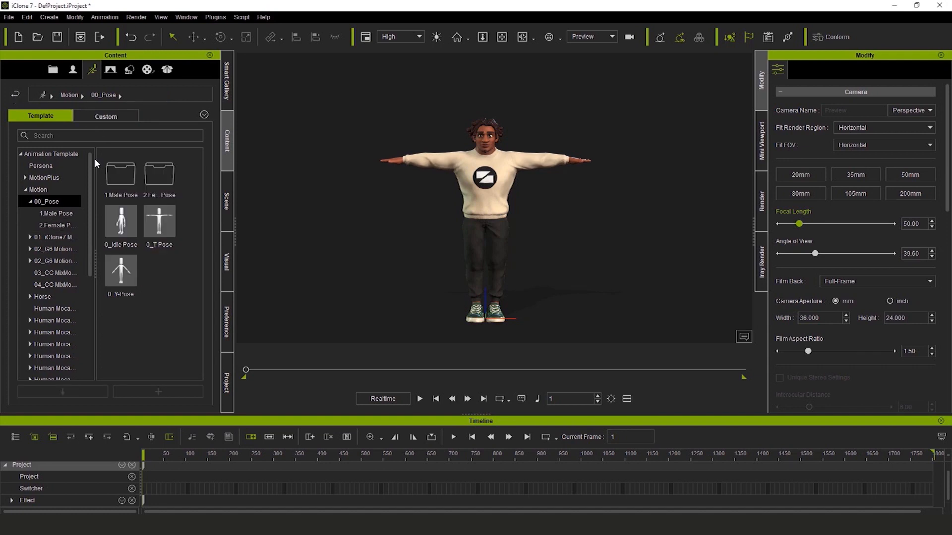
pyautogui.click(54, 224)
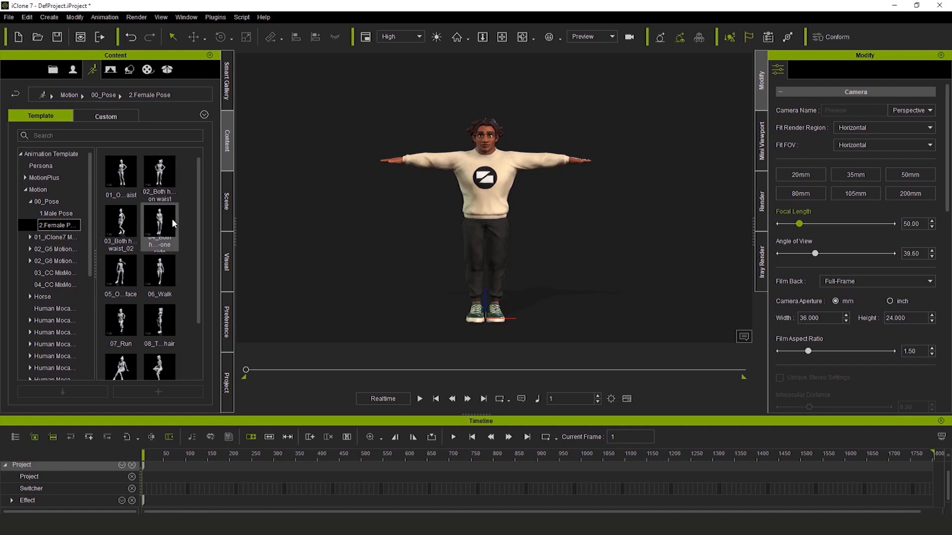
pyautogui.click(32, 237)
pyautogui.click(48, 261)
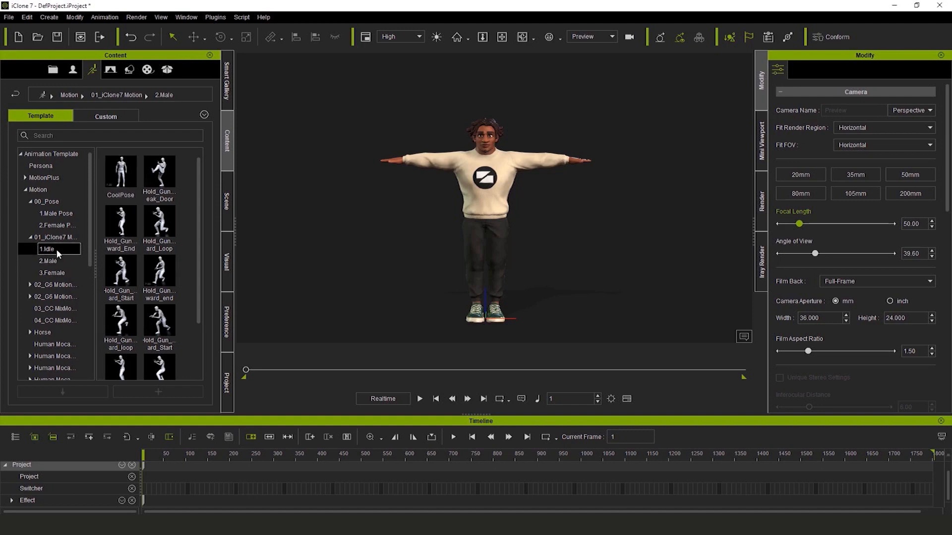
pyautogui.moveTo(159, 171); pyautogui.dragTo(498, 224)
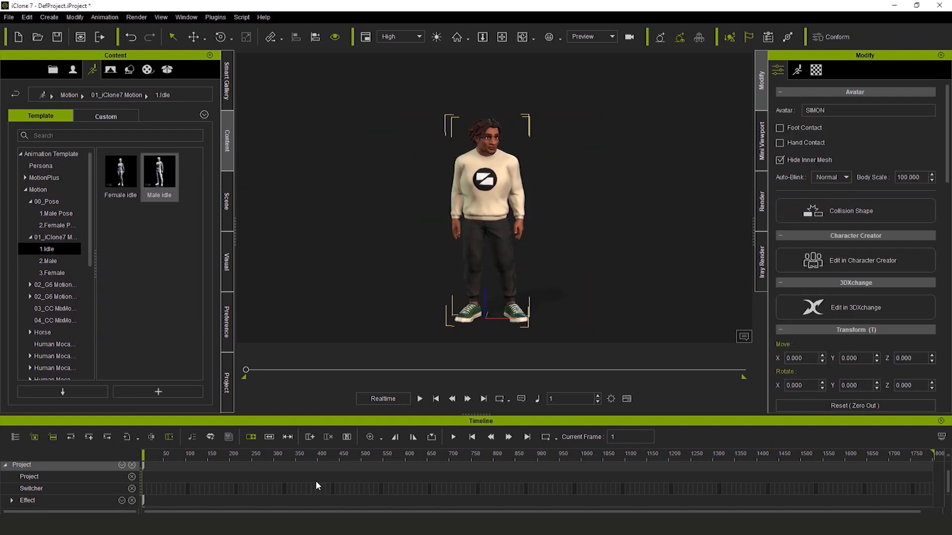
# Deselect the avatar and play back its idle animation.
pyautogui.scroll(-1, 303, 477)
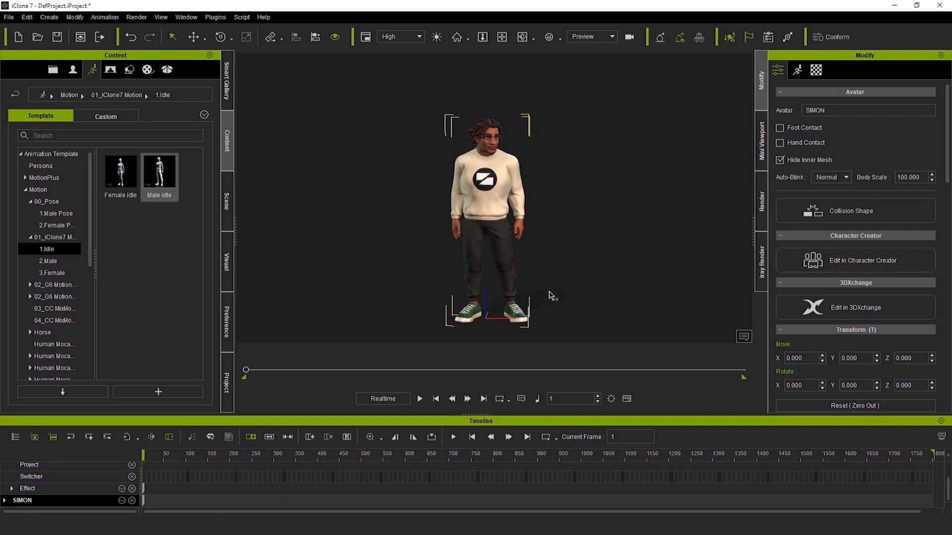
pyautogui.click(584, 234)
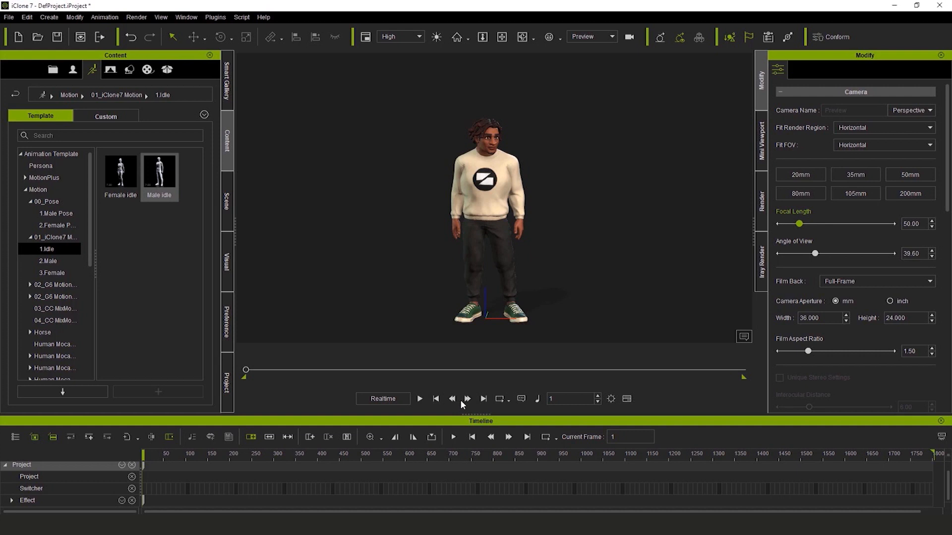
pyautogui.press('space')
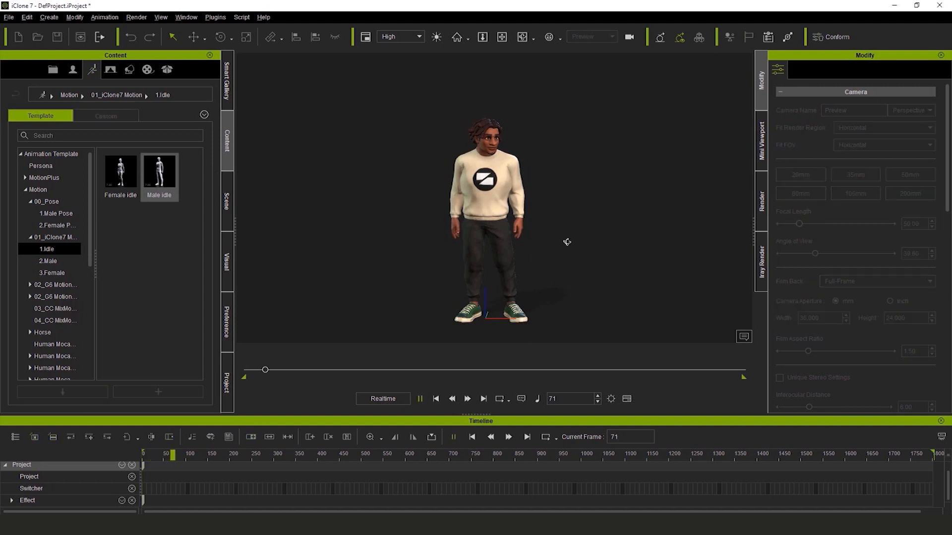
# Examine the avatar's idle animation up close and from another angle, and stop the playback.
pyautogui.scroll(5, 559, 265)
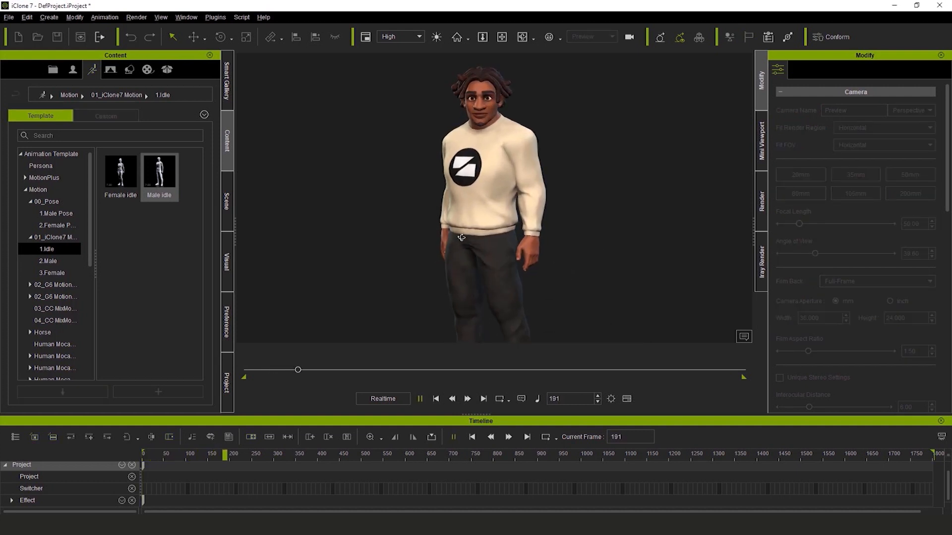
pyautogui.moveTo(558, 265); pyautogui.dragTo(443, 244)
pyautogui.moveTo(597, 250); pyautogui.dragTo(698, 259, button='right')
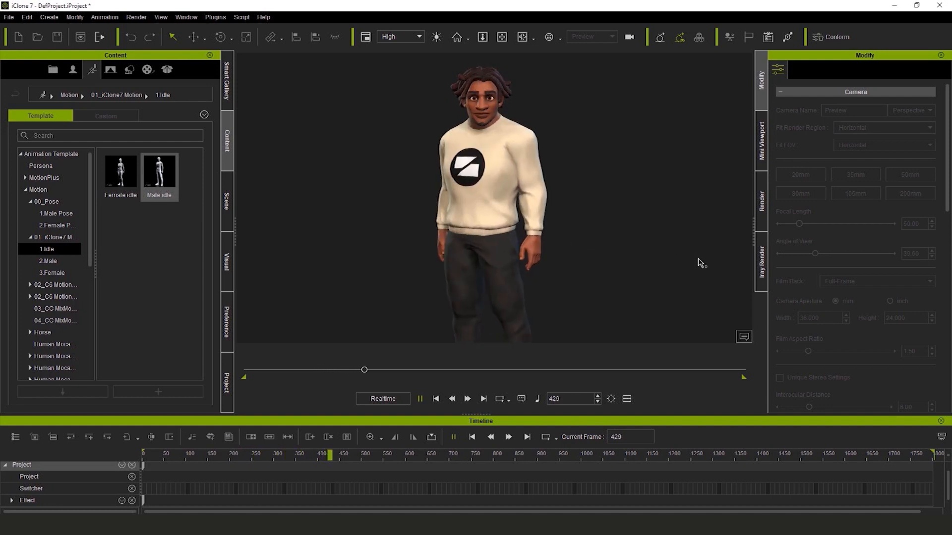
pyautogui.scroll(-3, 555, 243)
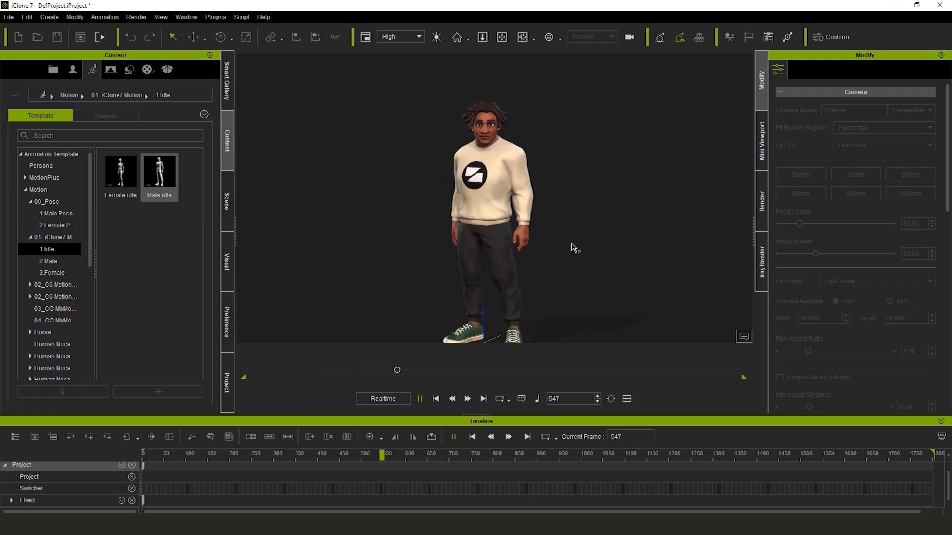
pyautogui.press('space')
pyautogui.moveTo(573, 251); pyautogui.dragTo(565, 237, button='middle')
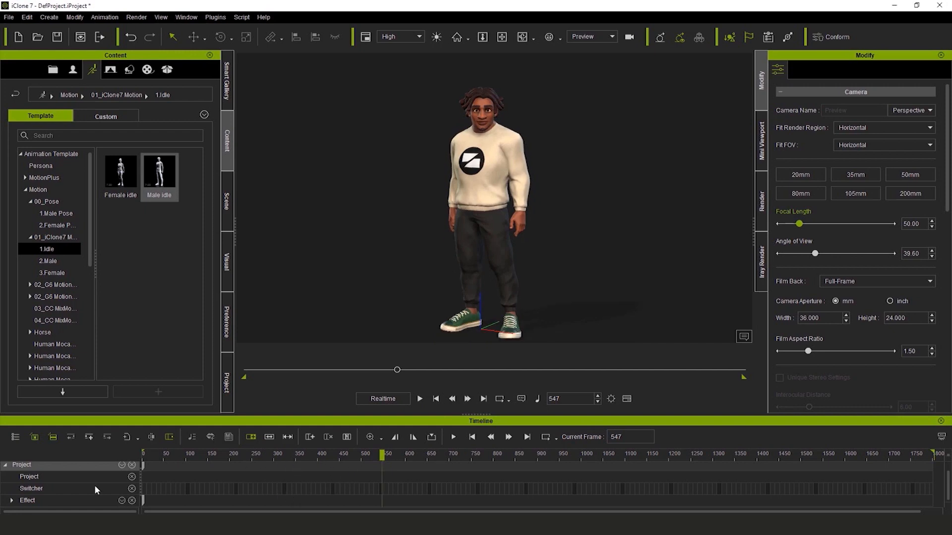
# Replace the avatar's Male idle clip with the Walk_Wander_M motion from the City Life pack.
pyautogui.click(486, 240)
pyautogui.scroll(-1, 196, 484)
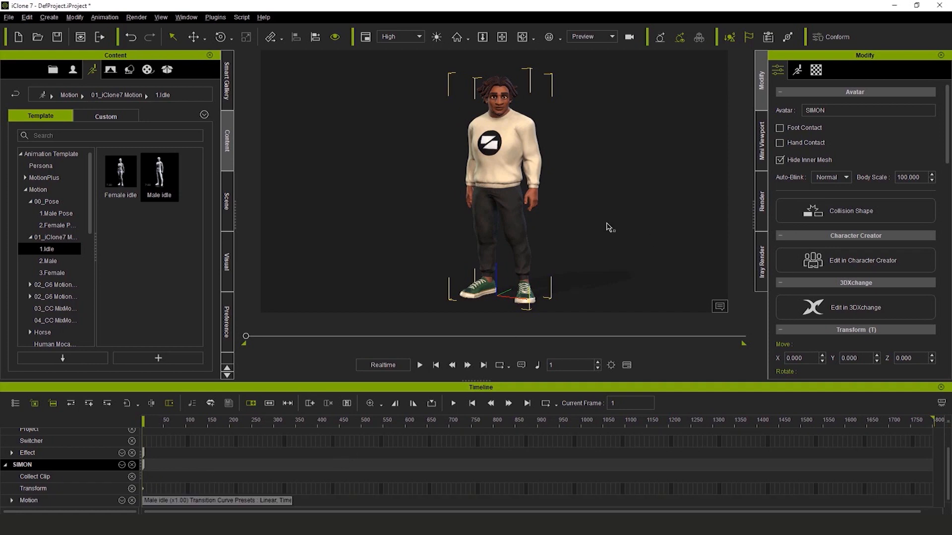
pyautogui.click(266, 501)
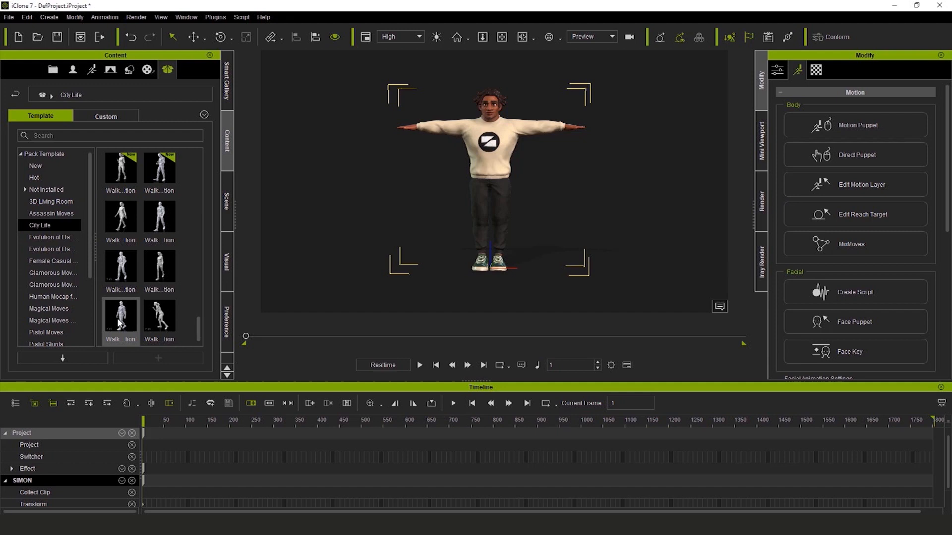
pyautogui.moveTo(121, 317); pyautogui.dragTo(501, 154)
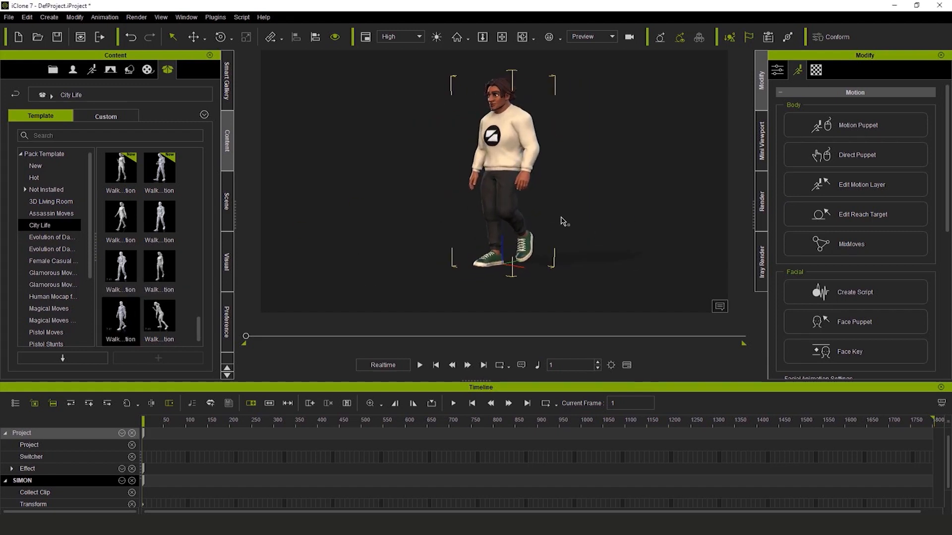
pyautogui.scroll(-1, 268, 471)
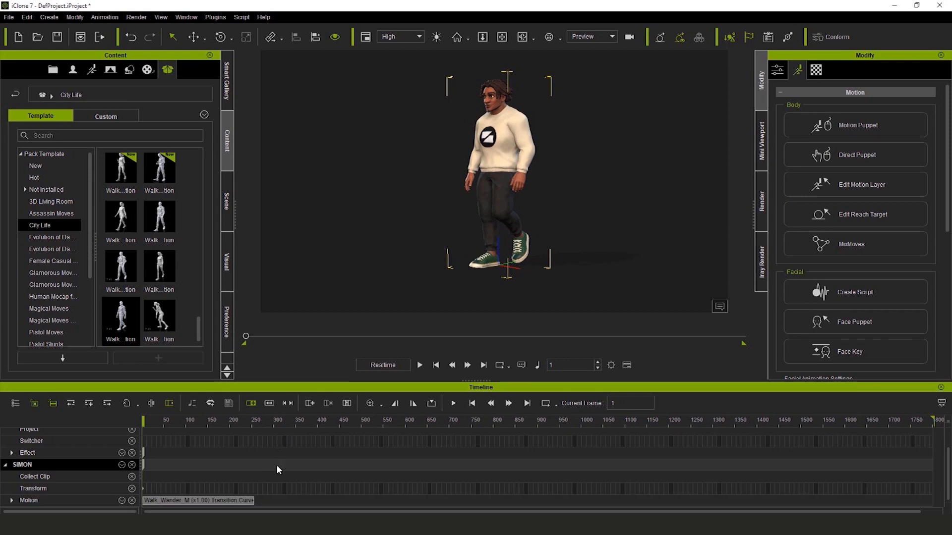
# Play back the walking motion, pausing to examine the avatar from several sides, and deselect the avatar.
pyautogui.click(420, 365)
pyautogui.click(444, 243)
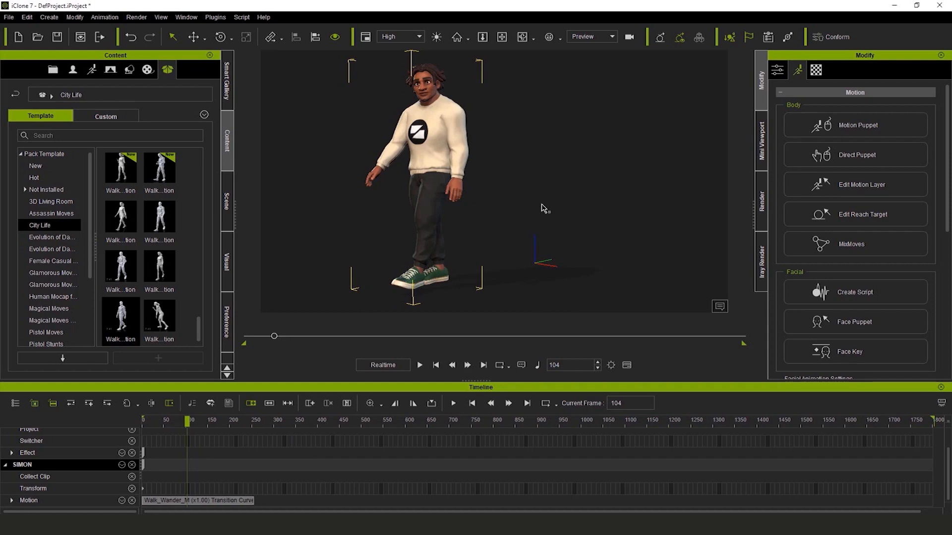
pyautogui.moveTo(541, 195); pyautogui.dragTo(594, 192, button='middle')
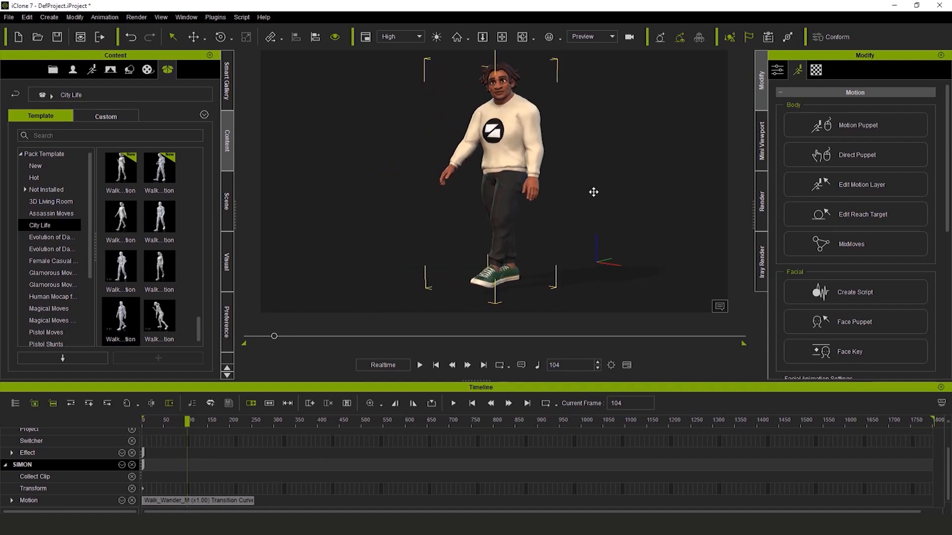
pyautogui.press('space')
pyautogui.press('space')
pyautogui.moveTo(511, 221); pyautogui.dragTo(448, 223, button='right')
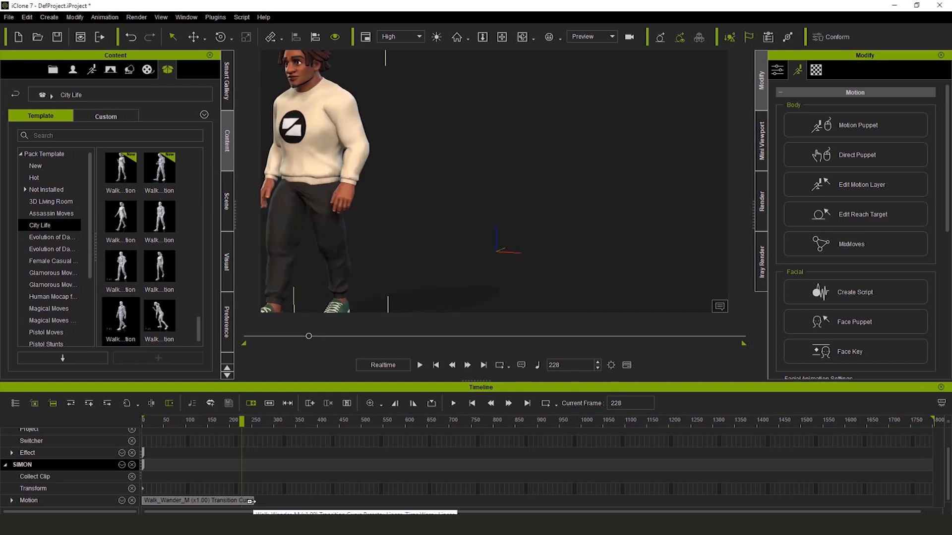
pyautogui.moveTo(436, 230); pyautogui.dragTo(559, 213, button='middle')
pyautogui.scroll(-3, 585, 204)
pyautogui.scroll(-2, 575, 200)
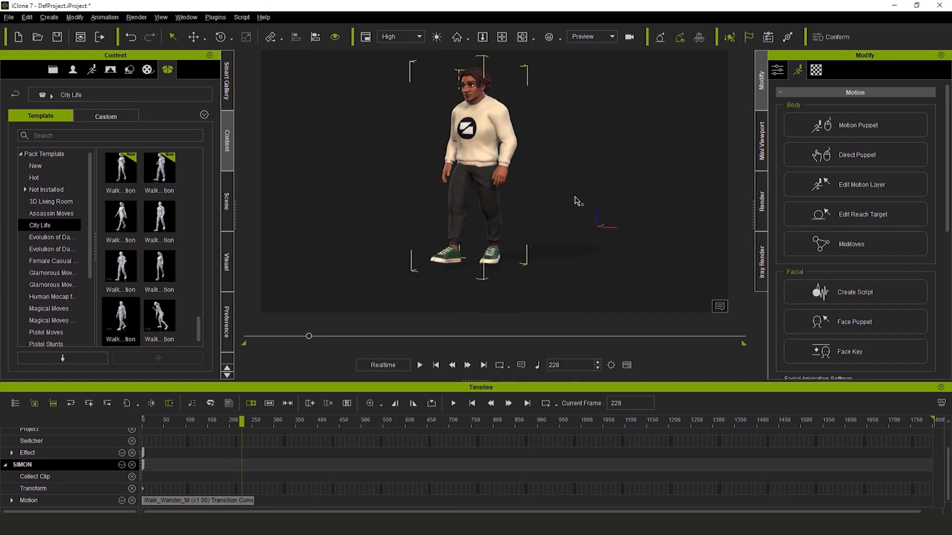
pyautogui.click(601, 188)
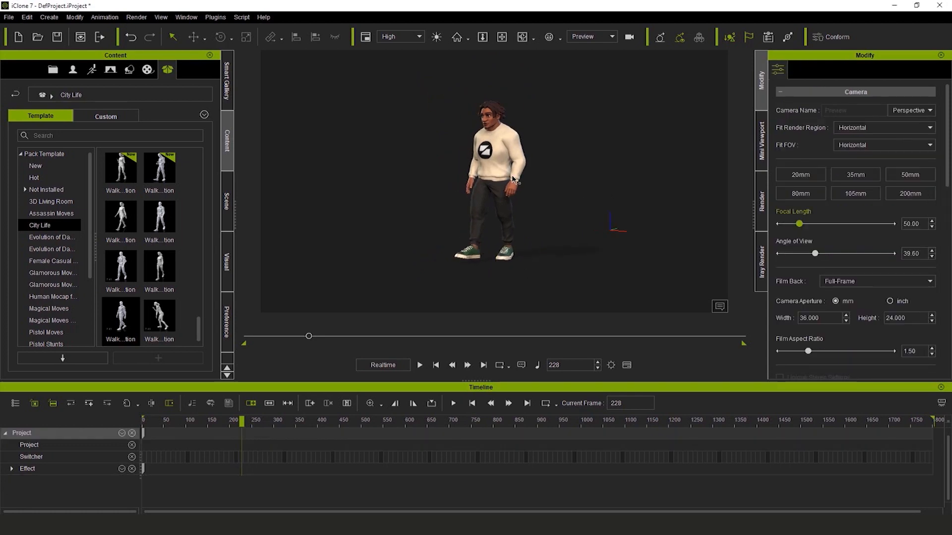
# Make the avatar's Walk_Wander_M clip walk in place and loop it out to about frame 1260.
pyautogui.click(480, 201)
pyautogui.scroll(-1, 228, 496)
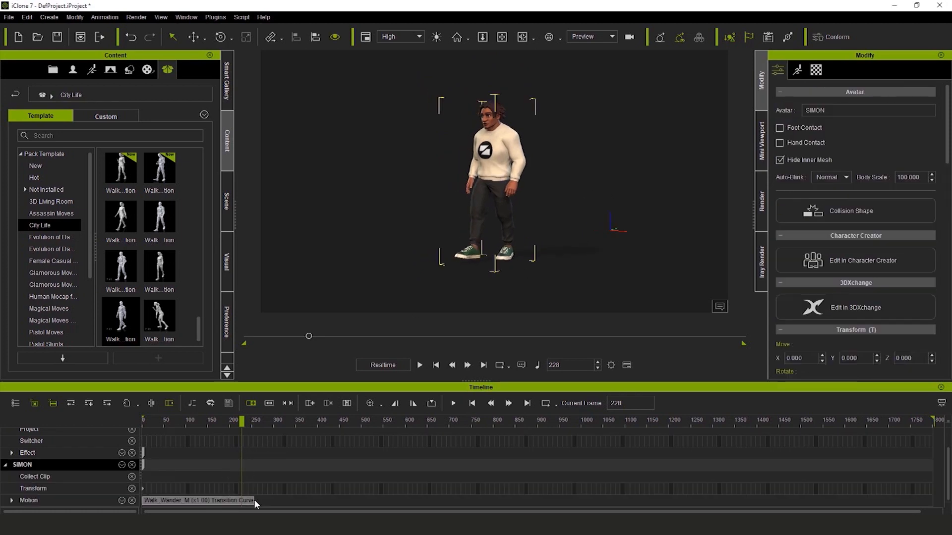
pyautogui.rightClick(206, 501)
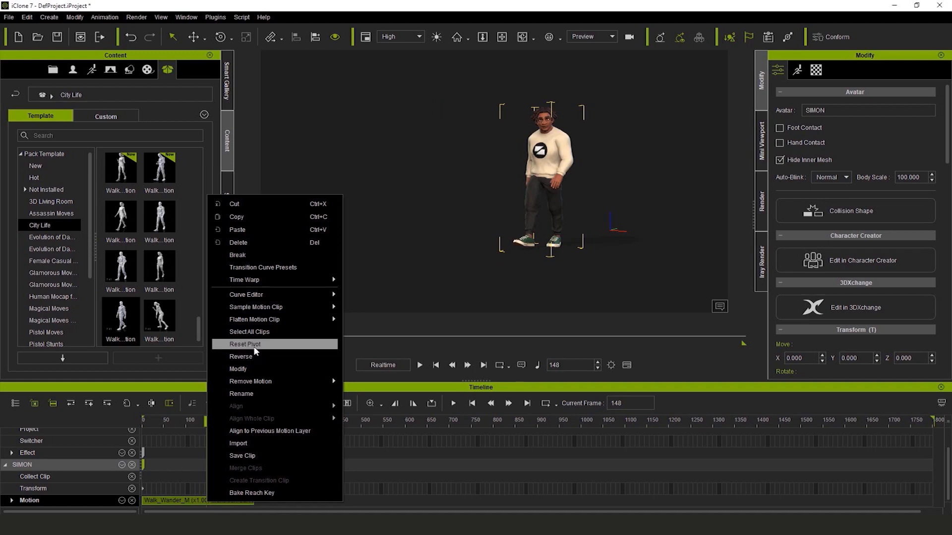
pyautogui.click(253, 348)
pyautogui.moveTo(253, 501); pyautogui.dragTo(610, 500)
pyautogui.press('z')
# Play the looped walk from the start and check the in-place walking movement.
pyautogui.moveTo(554, 216); pyautogui.dragTo(516, 214, button='right')
pyautogui.moveTo(206, 421); pyautogui.dragTo(136, 421)
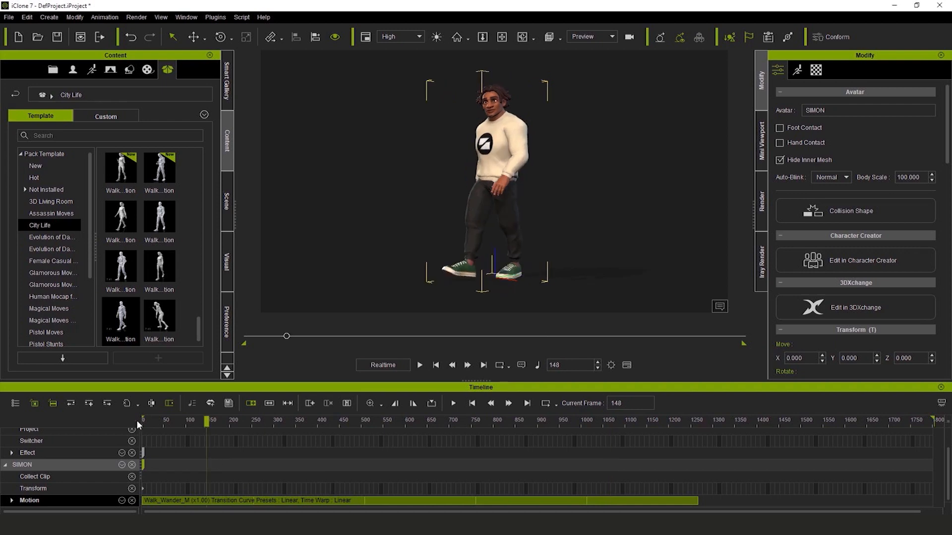
pyautogui.press('space')
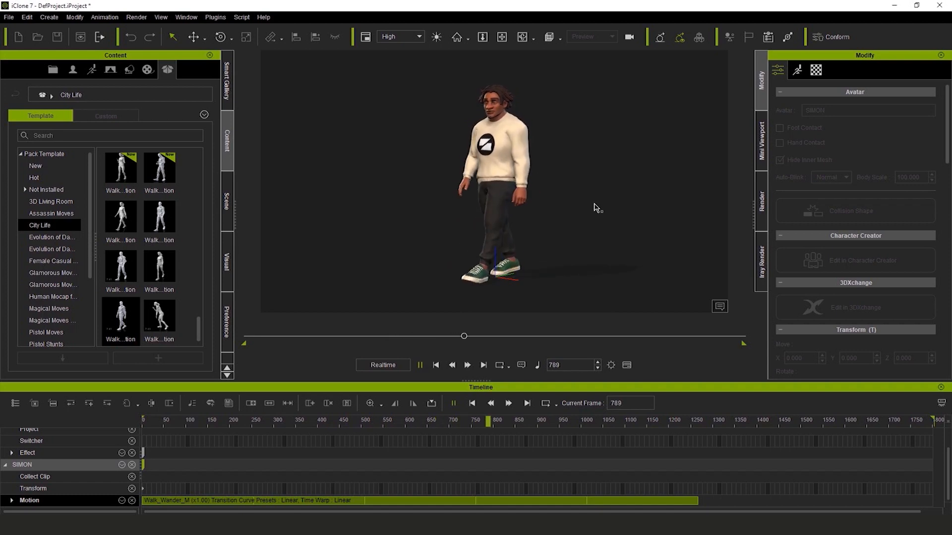
pyautogui.press('space')
# Delete the walk clip and apply the arms-crossed 02_Stand pose from the 00_Pose, 1.Male Pose folder to the avatar.
pyautogui.click(652, 500)
pyautogui.press('Delete')
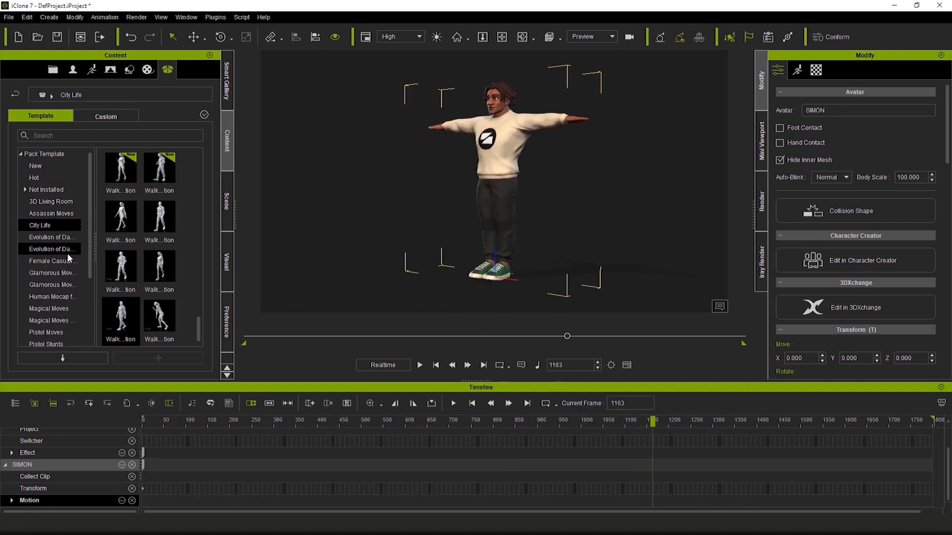
pyautogui.click(92, 69)
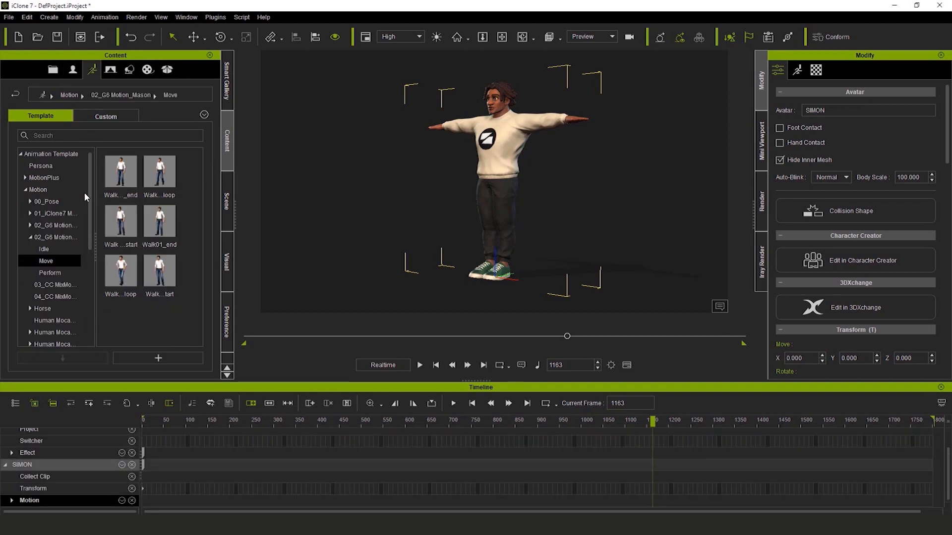
pyautogui.click(47, 202)
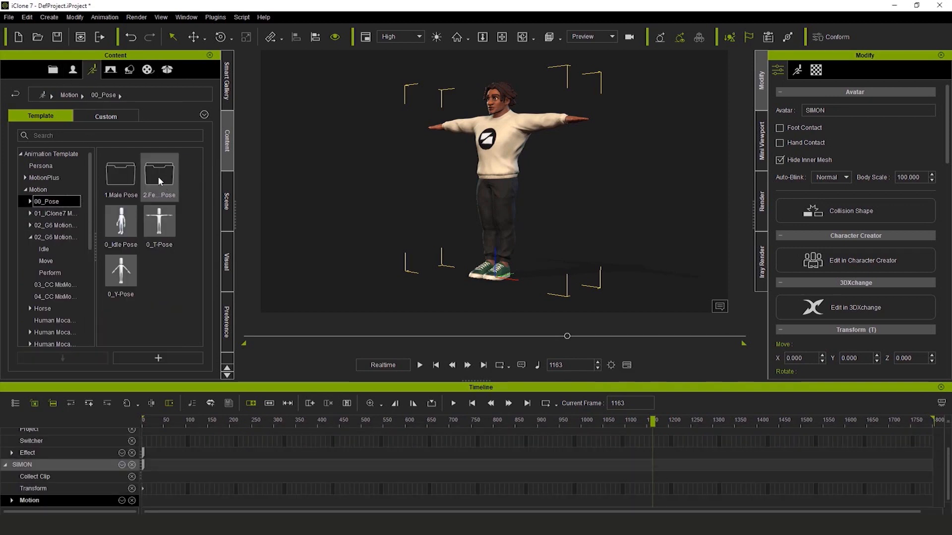
pyautogui.doubleClick(120, 174)
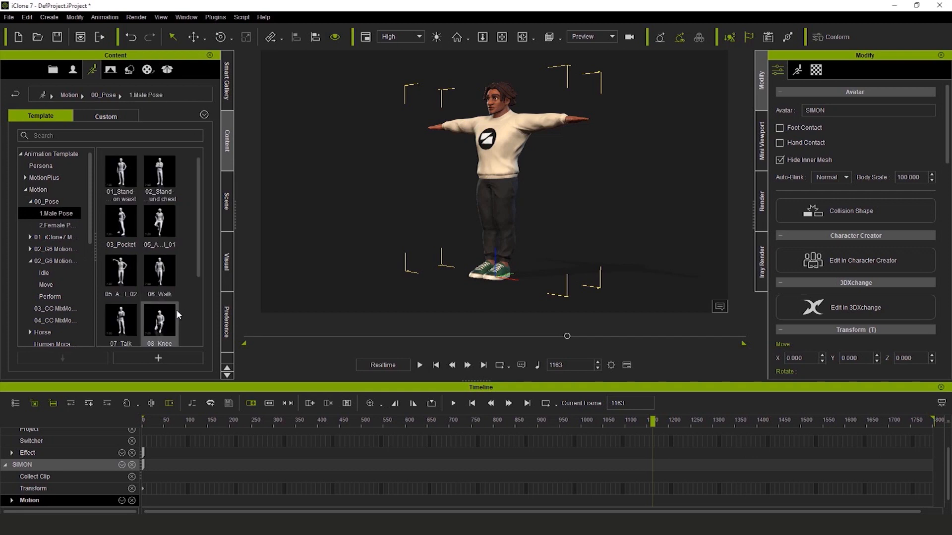
pyautogui.doubleClick(159, 173)
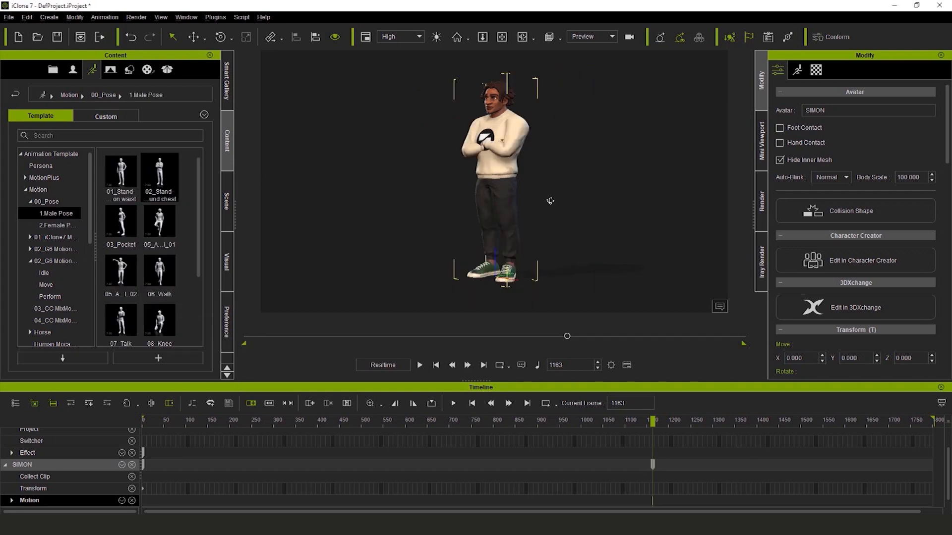
pyautogui.scroll(3, 549, 206)
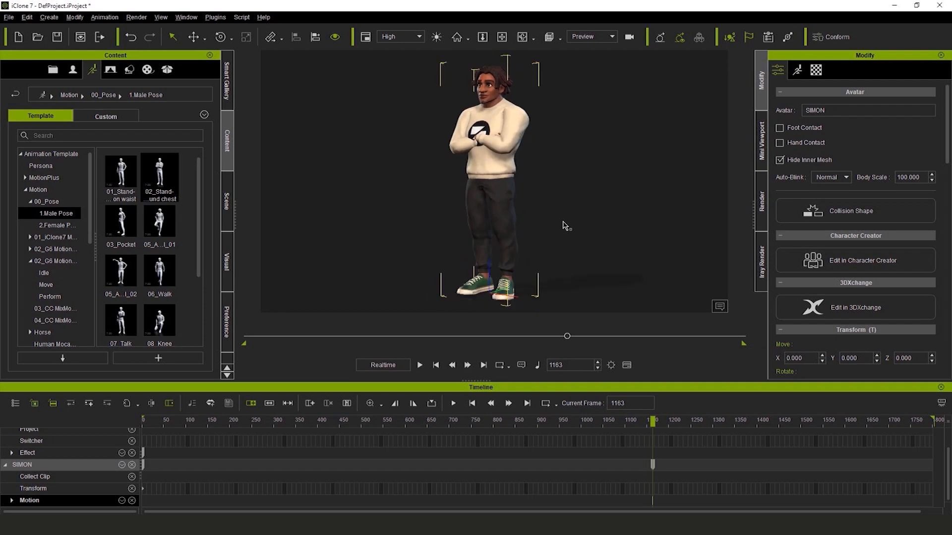
# Rotate the avatar's head slightly toward the viewer with Edit Motion Layer in IK mode, and finish editing.
pyautogui.click(798, 72)
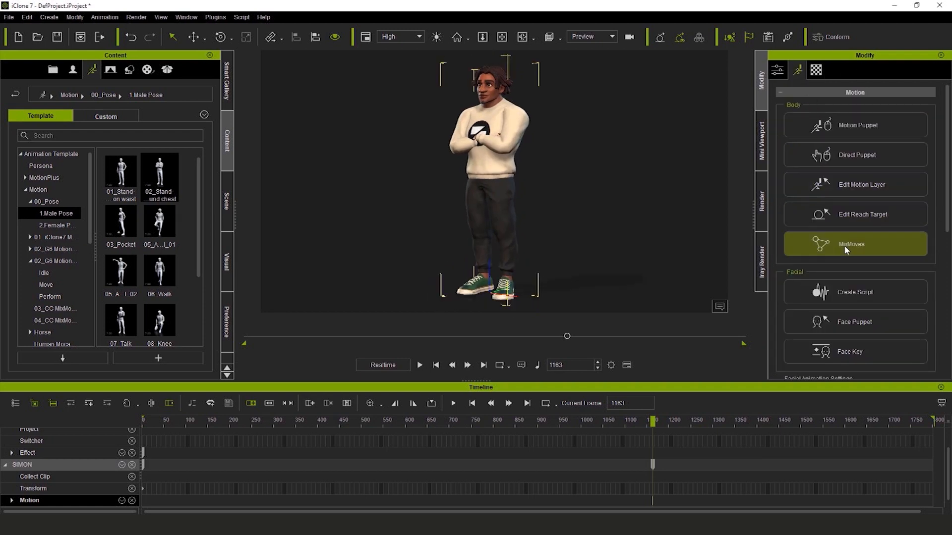
pyautogui.click(863, 185)
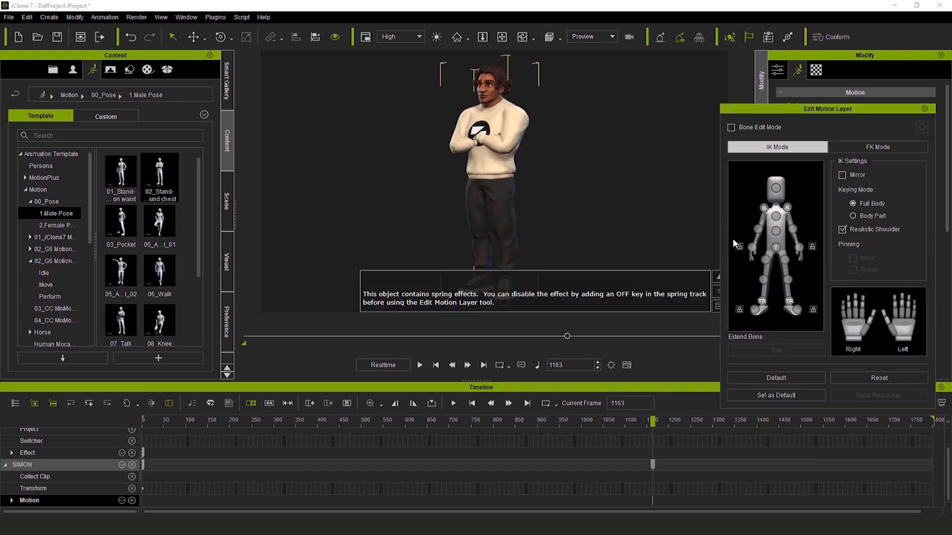
pyautogui.click(775, 193)
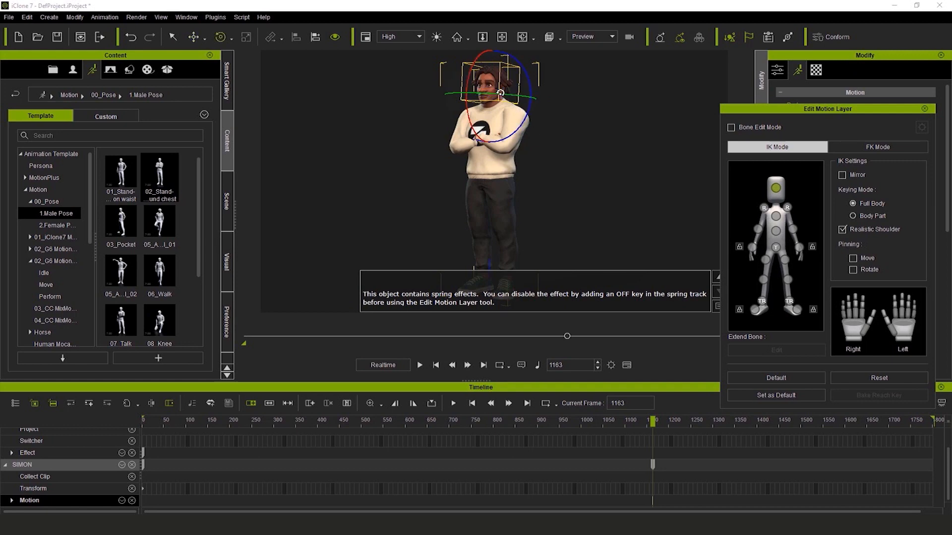
pyautogui.press('e')
pyautogui.moveTo(529, 82); pyautogui.dragTo(534, 92)
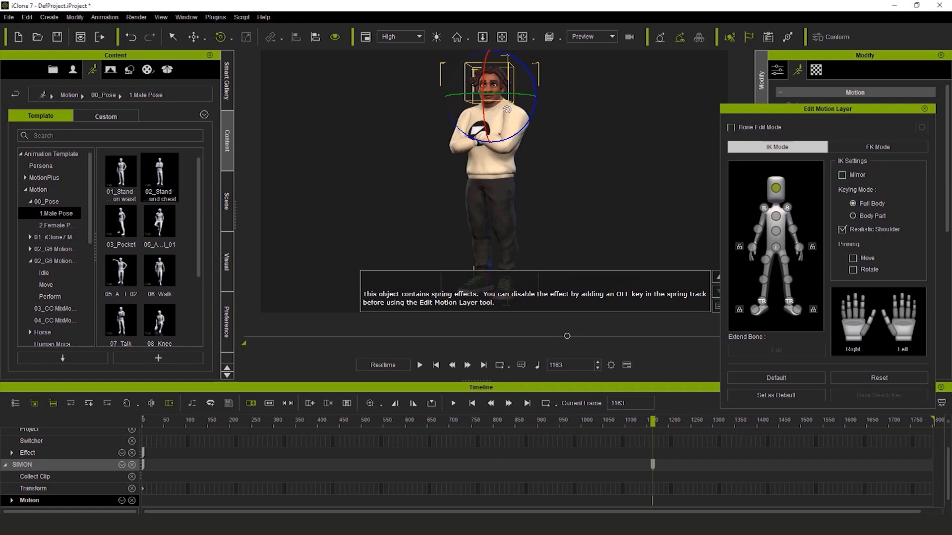
pyautogui.click(925, 109)
pyautogui.click(719, 307)
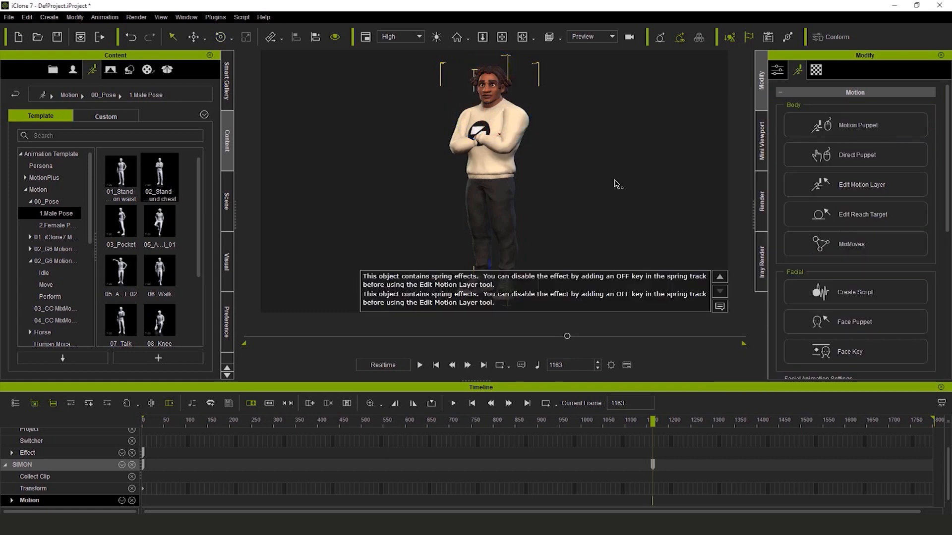
# Edit the motion layer with Mirror on, rotating both shoulders slightly to adjust the crossed arms, and finish editing.
pyautogui.click(825, 185)
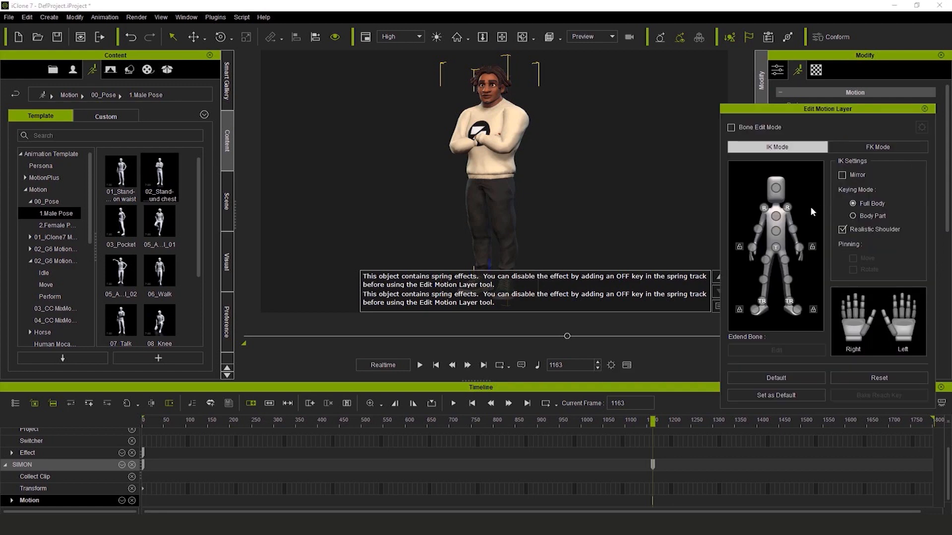
pyautogui.click(787, 208)
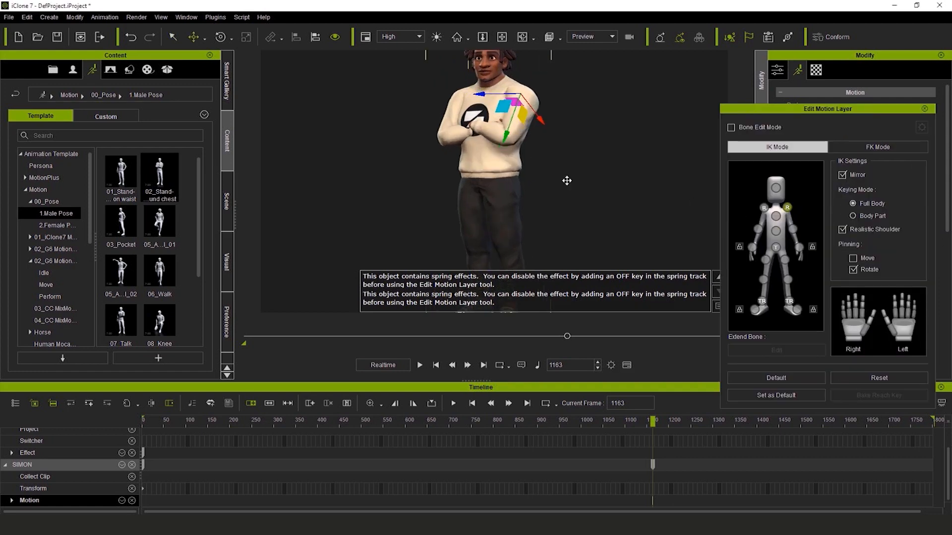
pyautogui.press('e')
pyautogui.moveTo(493, 116); pyautogui.dragTo(501, 104)
pyautogui.scroll(-2, 570, 178)
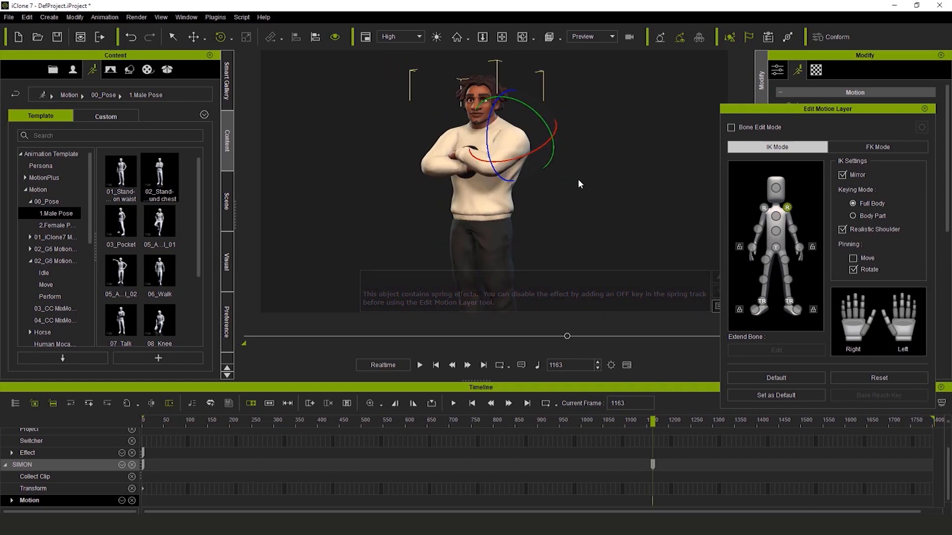
pyautogui.scroll(-3, 580, 188)
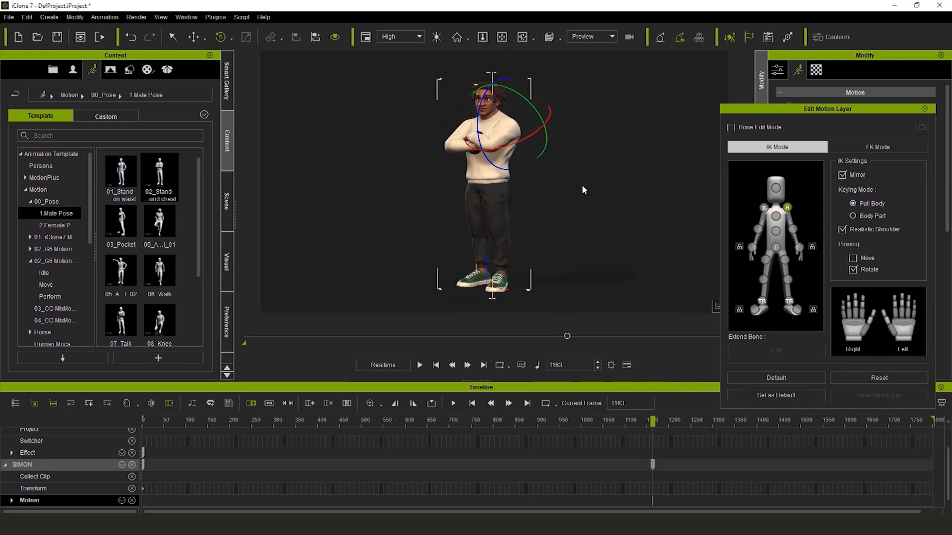
pyautogui.click(924, 108)
# Apply the Happy_6 expression from the 01-Happy style to the avatar with Face Key.
pyautogui.scroll(1, 625, 207)
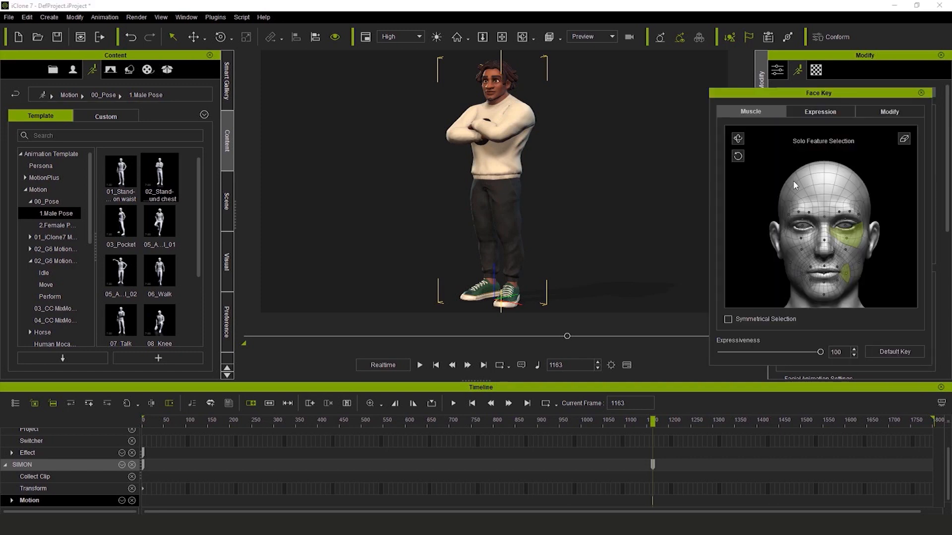
pyautogui.click(850, 352)
pyautogui.click(818, 112)
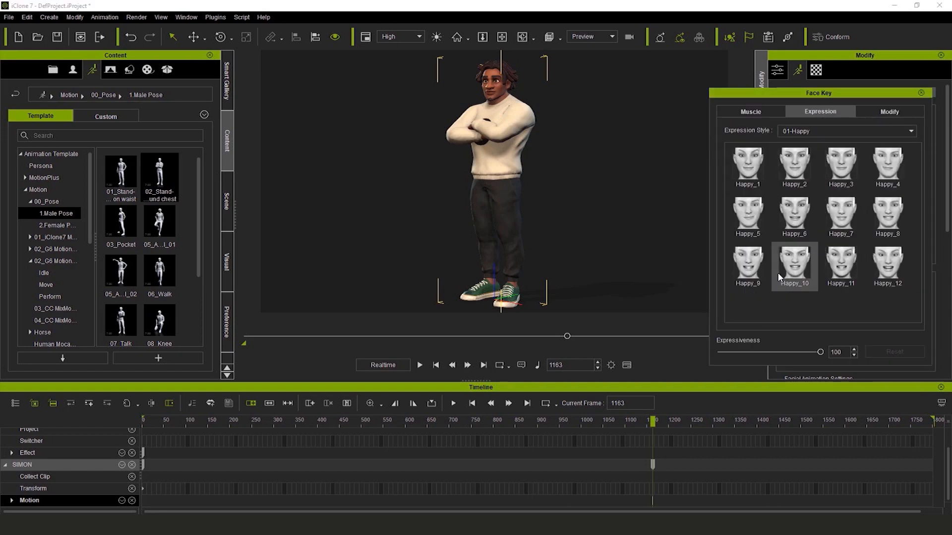
pyautogui.click(796, 218)
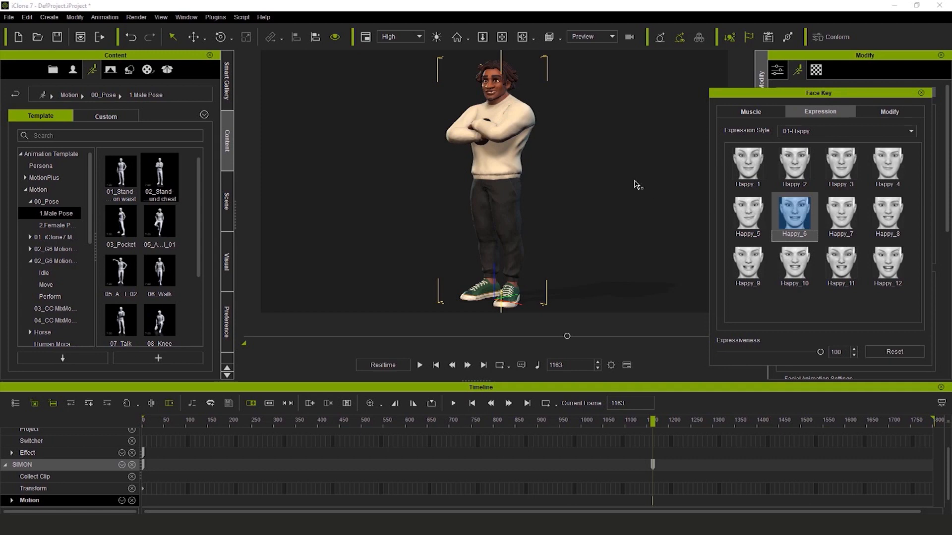
# Try selecting individual facial regions such as the nose, eyes and cheeks in Face Key's Muscle mode, and close Face Key.
pyautogui.click(751, 111)
pyautogui.click(904, 138)
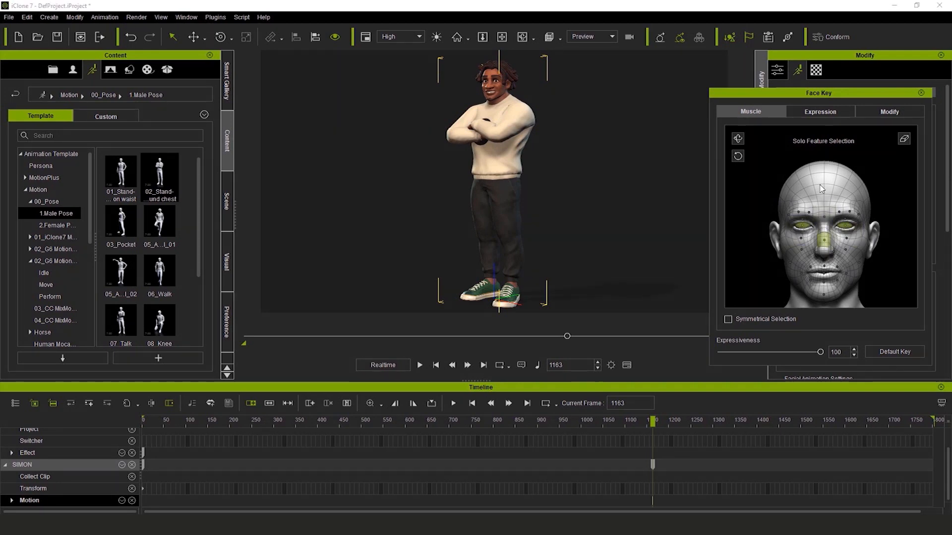
pyautogui.moveTo(590, 204)
pyautogui.mouseDown(button='right')
pyautogui.moveTo(314, 203)
pyautogui.moveTo(652, 210)
pyautogui.moveTo(593, 217)
pyautogui.mouseUp(button='right')
pyautogui.click(902, 140)
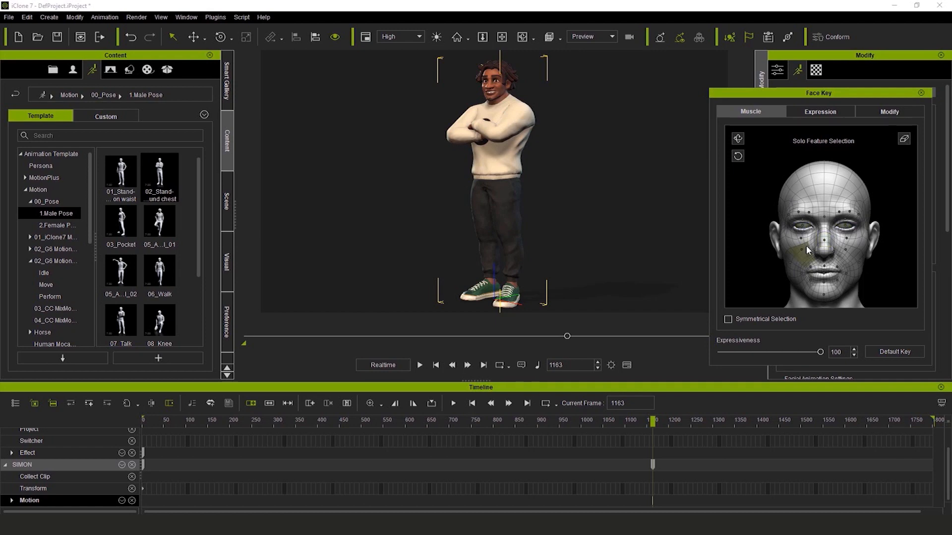
pyautogui.click(837, 234)
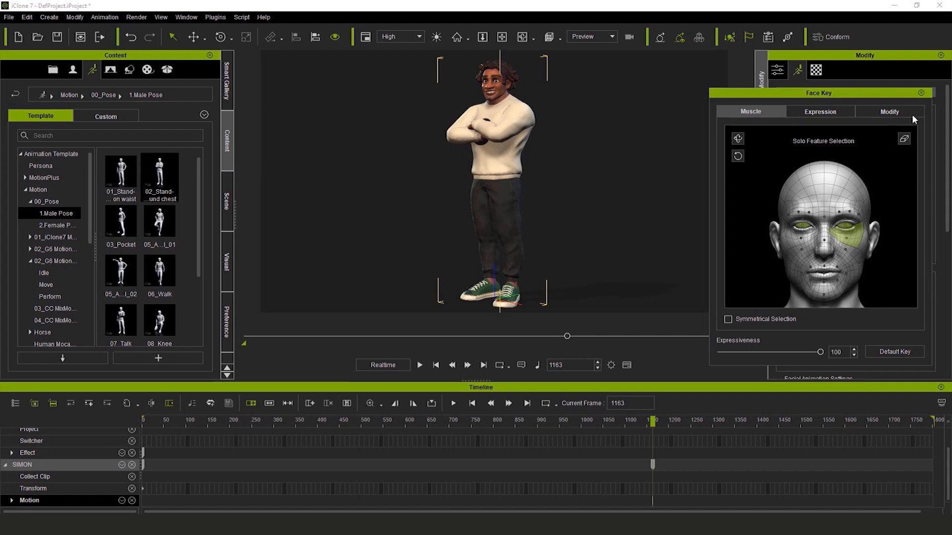
pyautogui.click(905, 140)
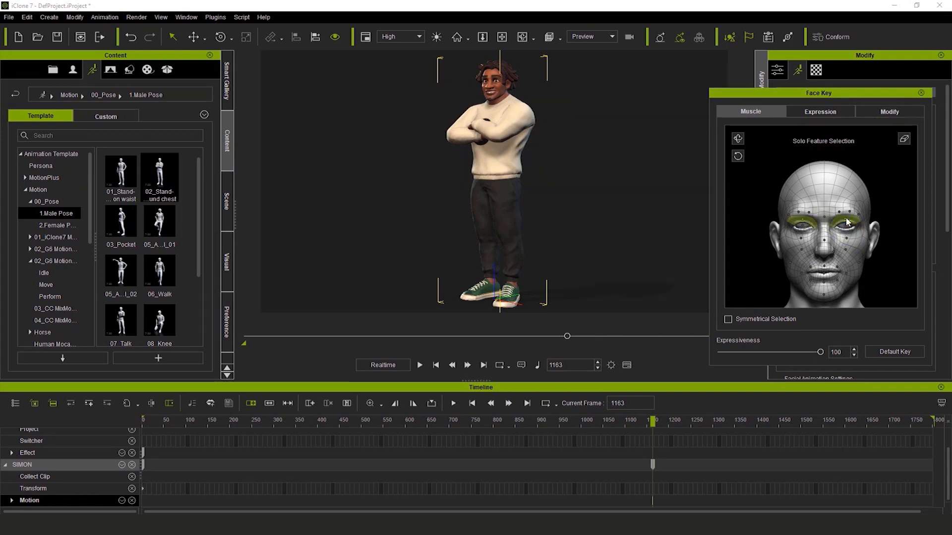
pyautogui.click(847, 245)
pyautogui.click(922, 93)
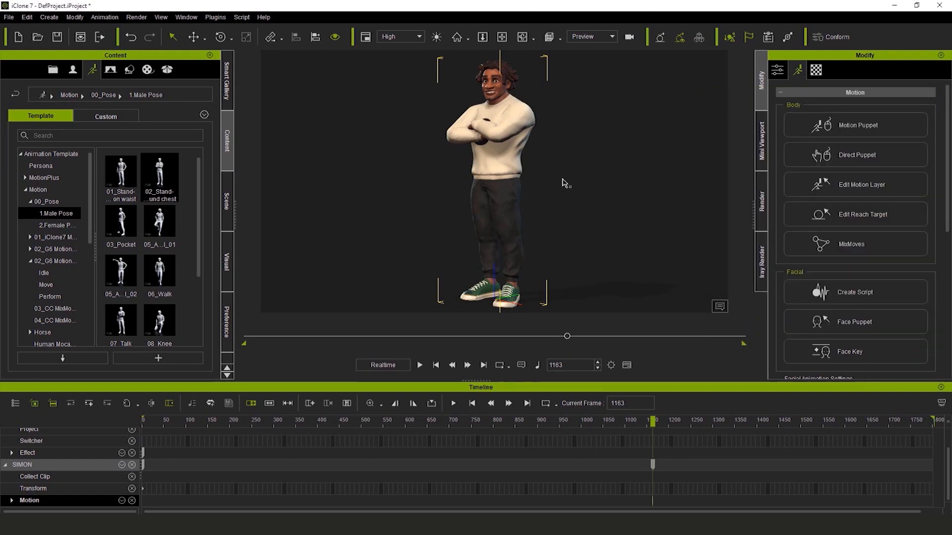
# Show the Key light from the scene's light list and rotate it to about 64° on X.
pyautogui.click(614, 223)
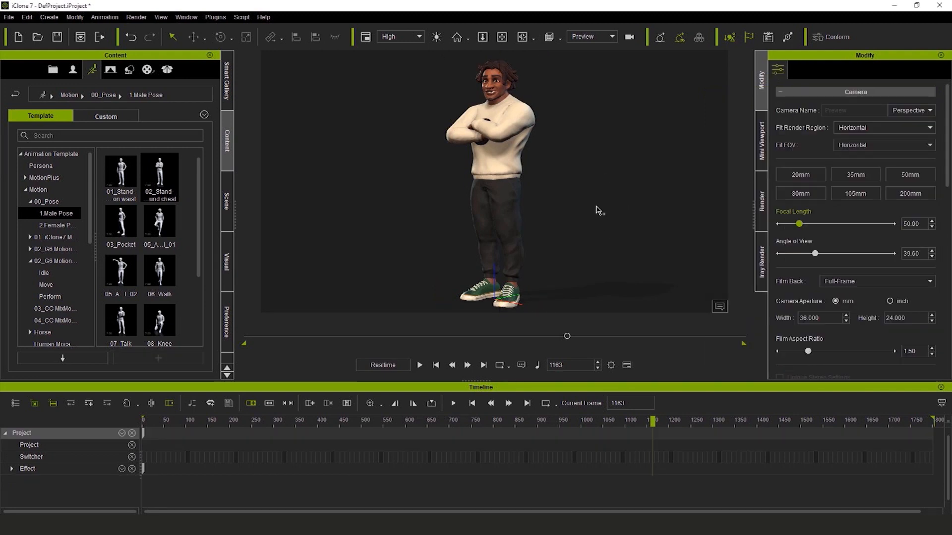
pyautogui.click(228, 223)
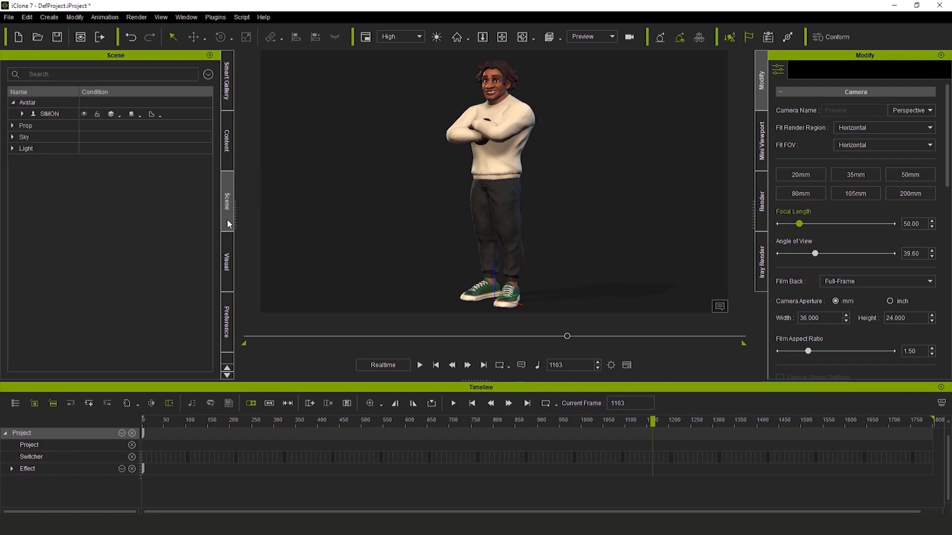
pyautogui.click(11, 148)
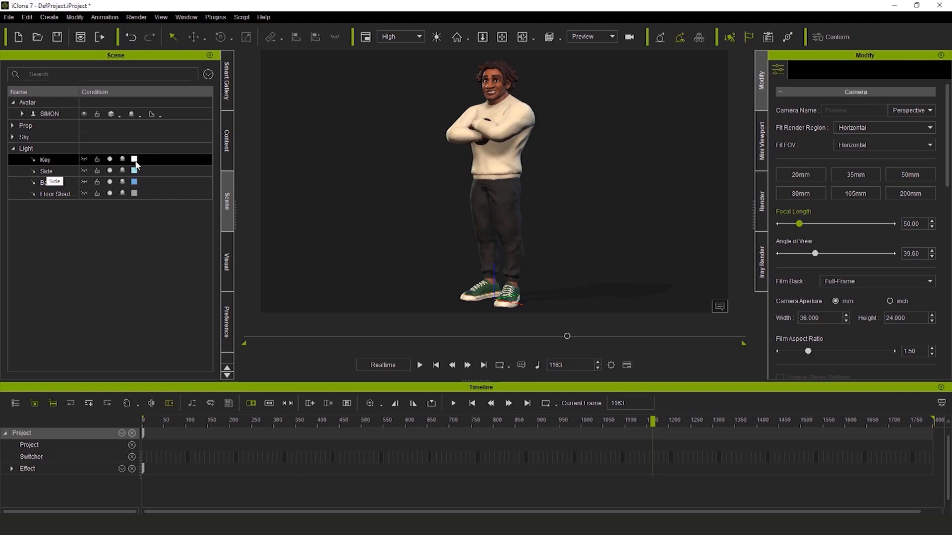
pyautogui.click(189, 157)
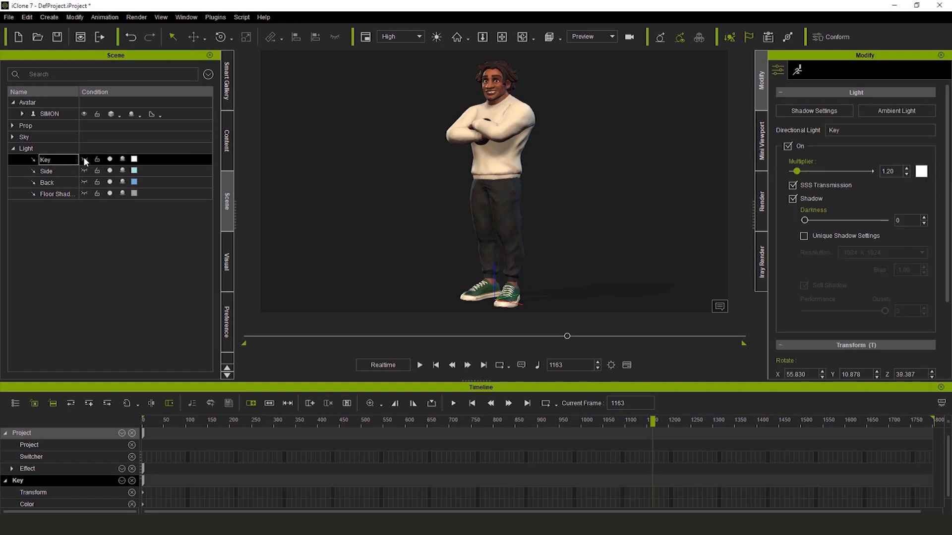
pyautogui.press('e')
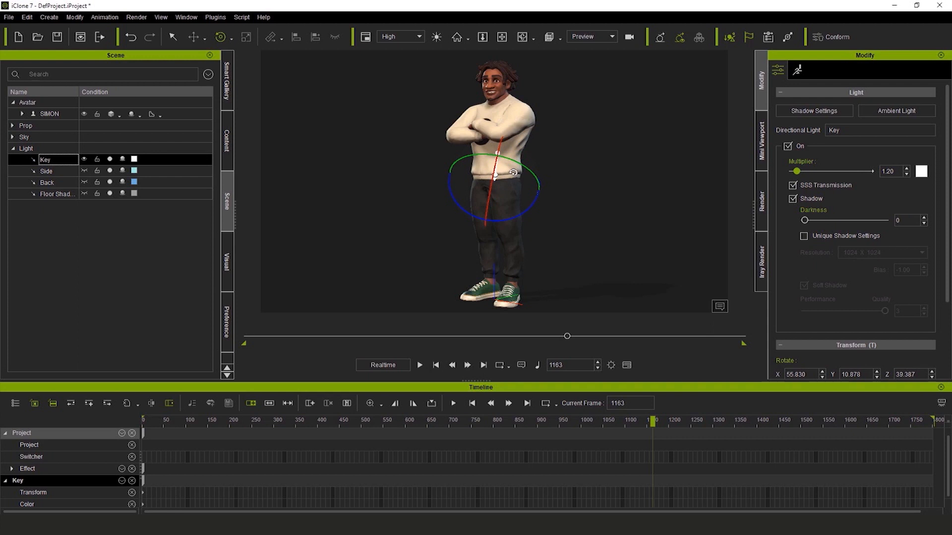
pyautogui.moveTo(494, 162); pyautogui.dragTo(500, 149)
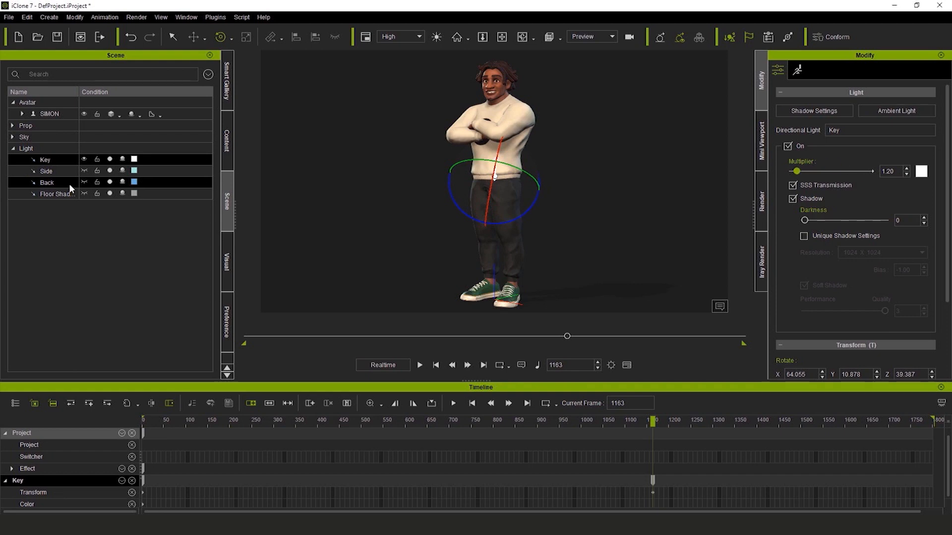
# Show the Side light, rotate it to about X 82, Y -79, Z -87, and adjust its multiplier slightly.
pyautogui.click(82, 170)
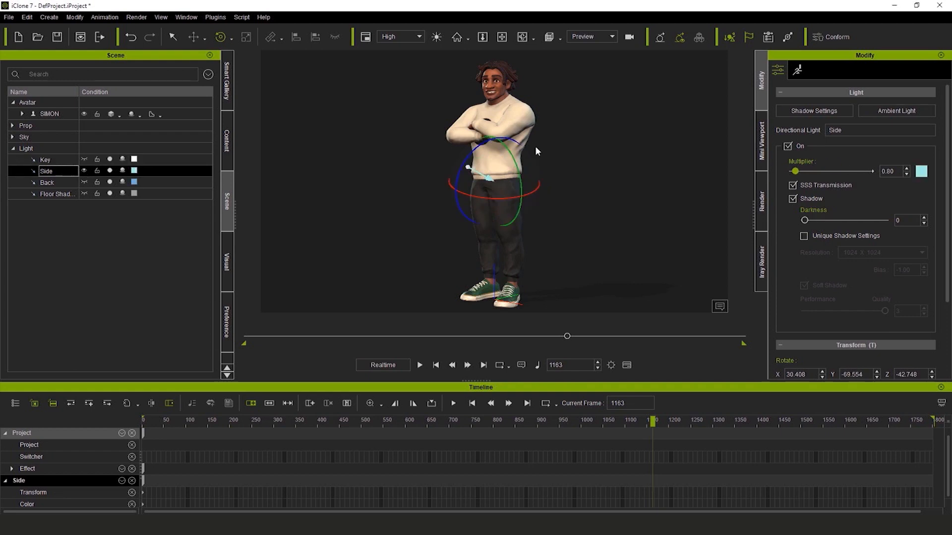
pyautogui.moveTo(519, 181)
pyautogui.mouseDown()
pyautogui.moveTo(519, 174)
pyautogui.moveTo(506, 189)
pyautogui.mouseUp()
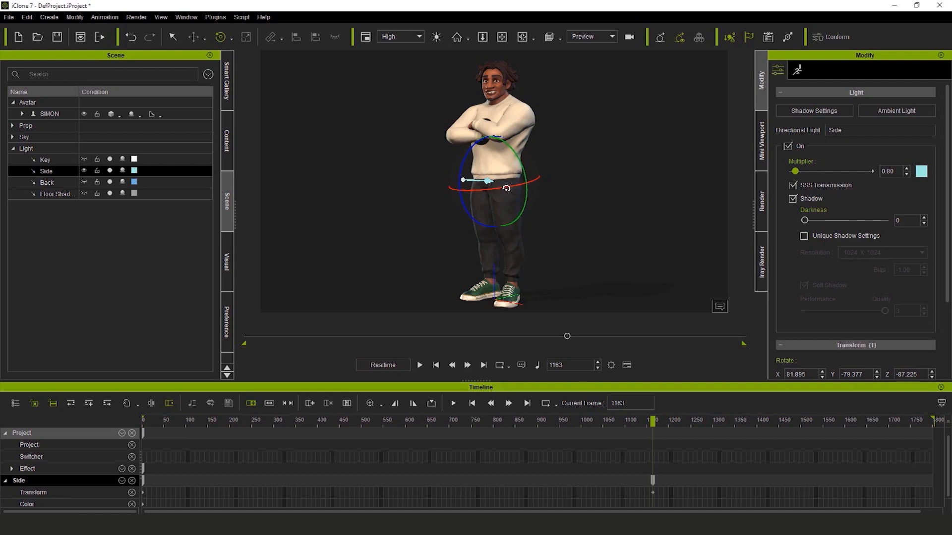
pyautogui.moveTo(794, 172); pyautogui.dragTo(801, 174)
pyautogui.moveTo(799, 171); pyautogui.dragTo(797, 172)
# Show the Back light, rotate it to about 82° on X, and raise its multiplier to 1.22.
pyautogui.click(84, 180)
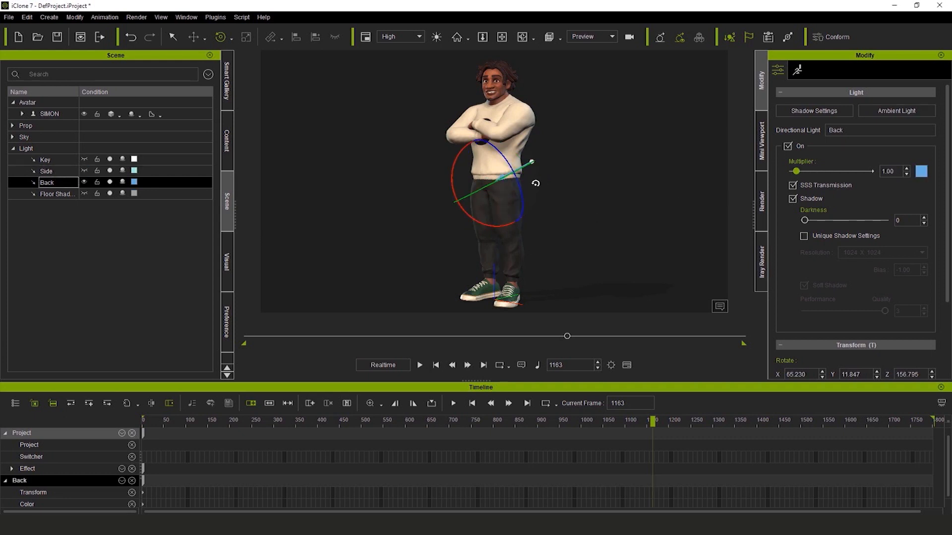
pyautogui.moveTo(447, 187); pyautogui.dragTo(450, 177)
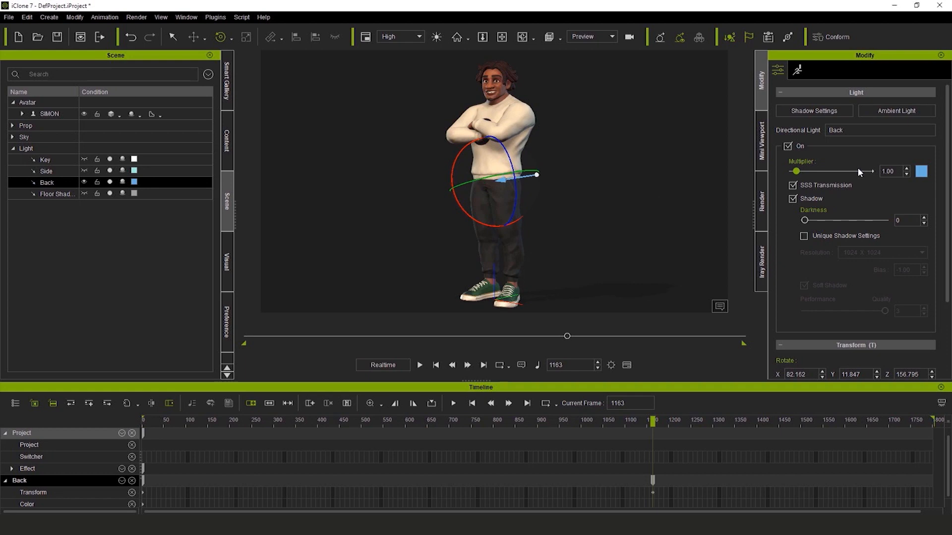
pyautogui.moveTo(796, 171); pyautogui.dragTo(796, 171)
# Set the Back light's color to pale blue #a4cbdc and fine-tune its rotation to about 13° on Y.
pyautogui.click(921, 172)
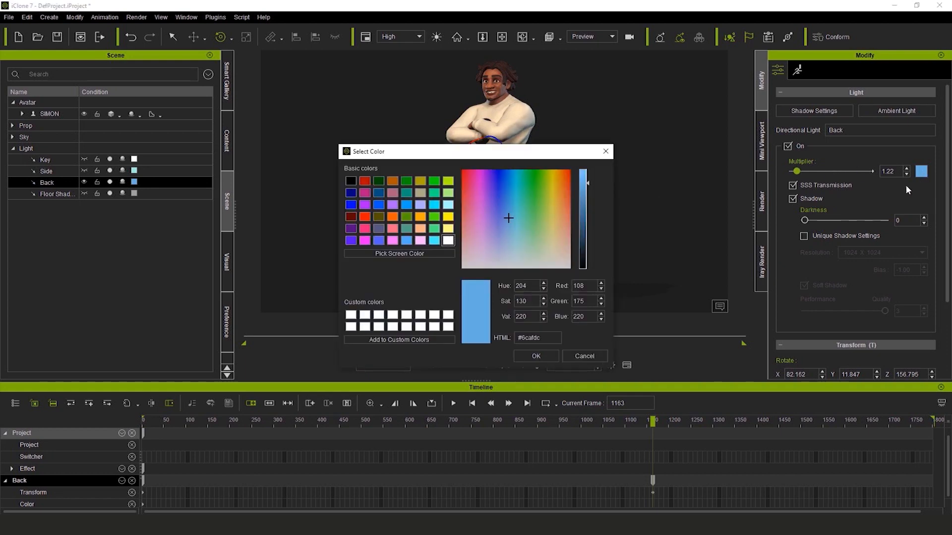
pyautogui.moveTo(517, 224); pyautogui.dragTo(509, 243)
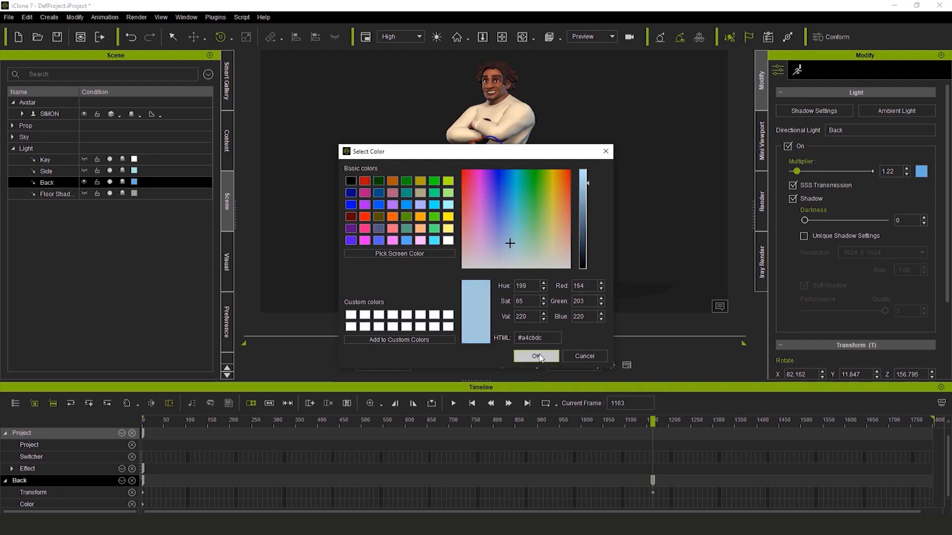
pyautogui.click(536, 356)
pyautogui.moveTo(516, 172); pyautogui.dragTo(512, 171)
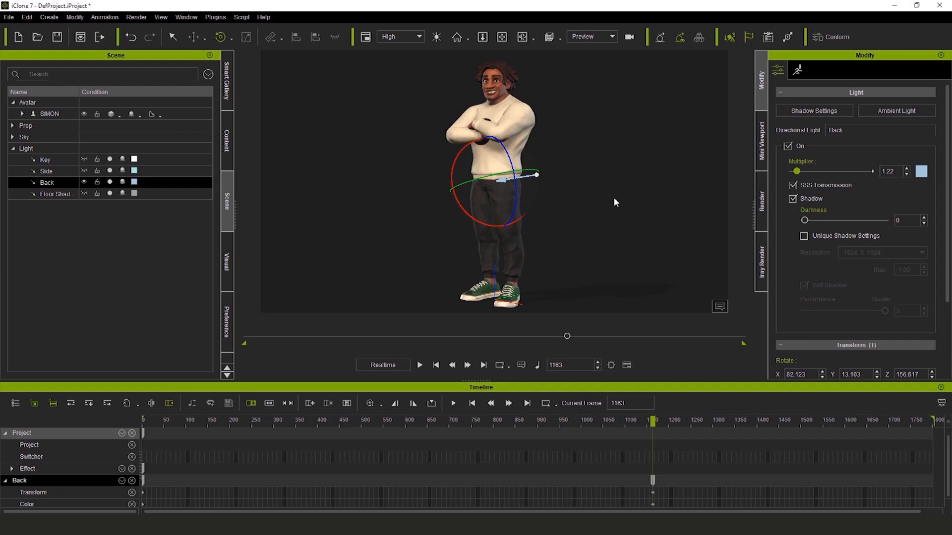
pyautogui.click(82, 194)
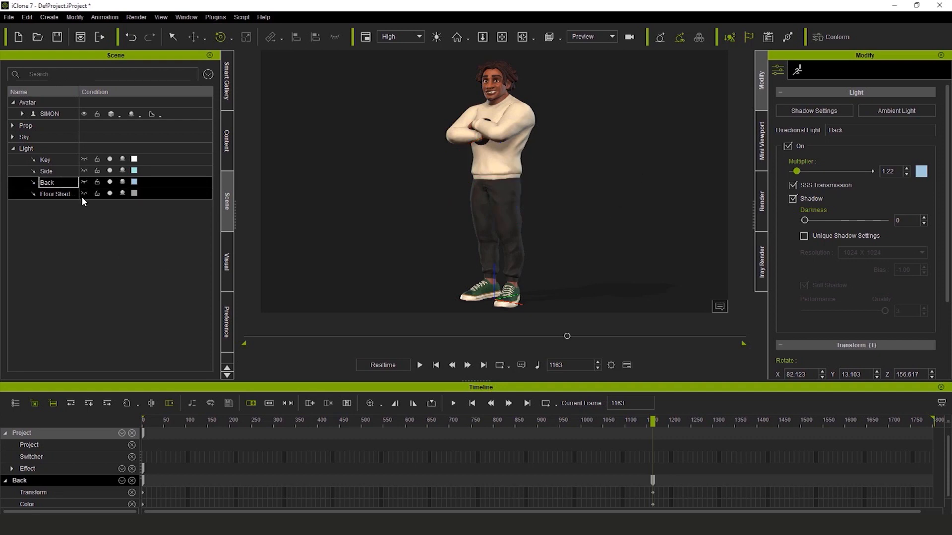
pyautogui.click(84, 194)
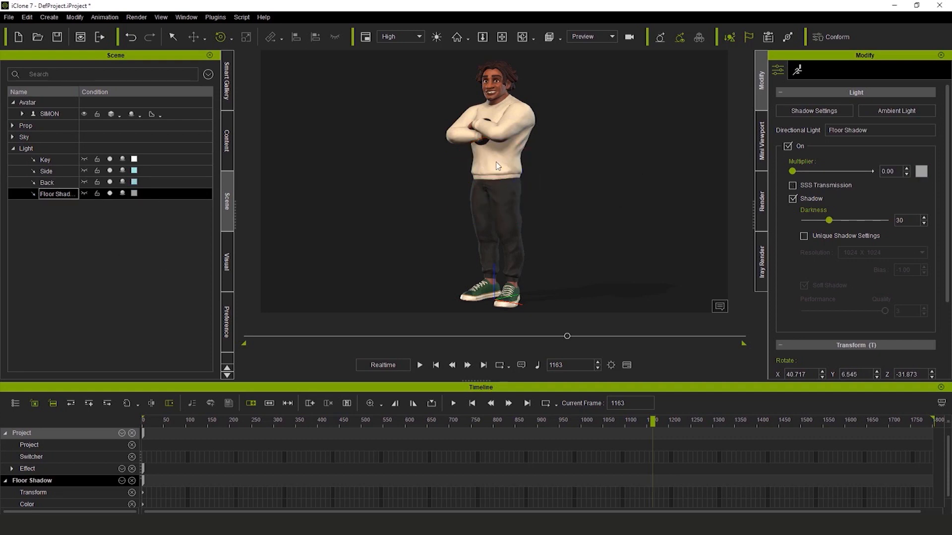
# Add a Spot Light to the scene and rotate it to change its beam direction.
pyautogui.click(51, 18)
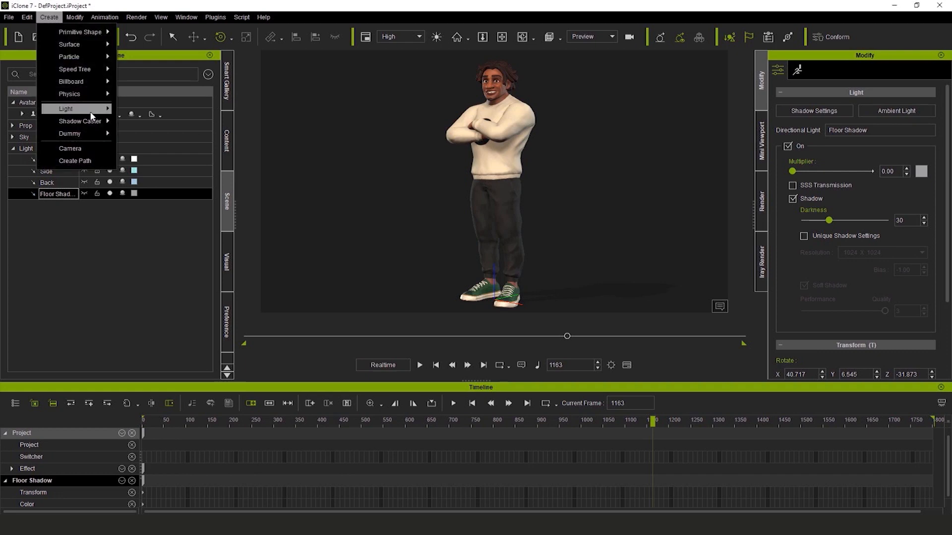
pyautogui.moveTo(92, 109)
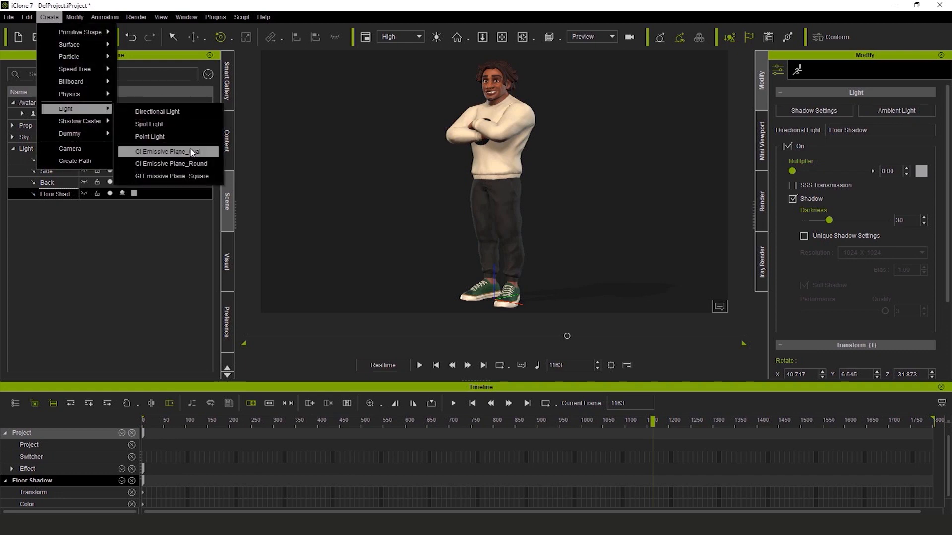
pyautogui.click(167, 125)
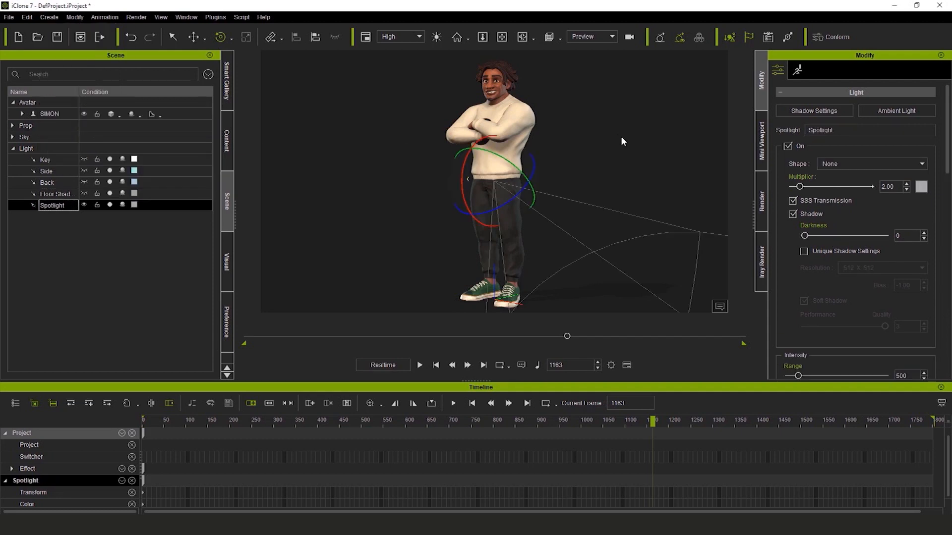
pyautogui.press('w')
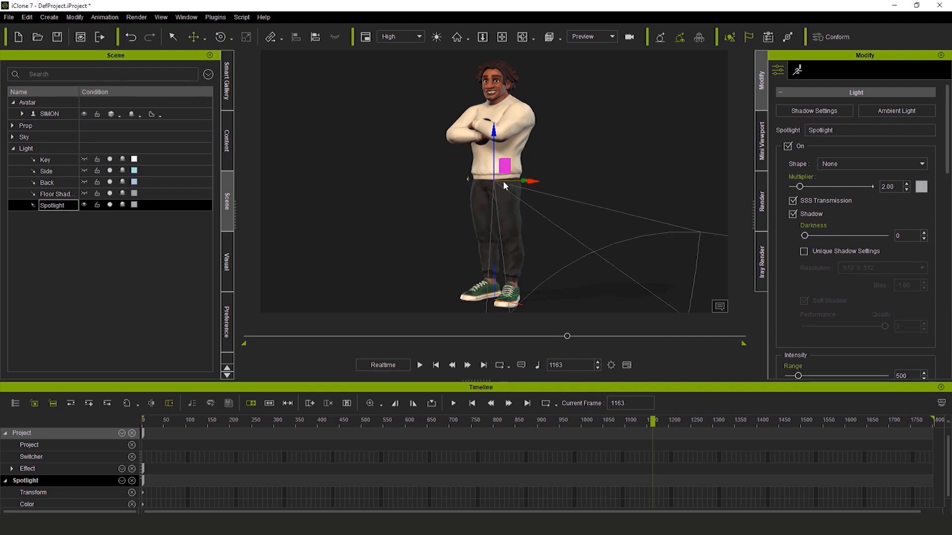
pyautogui.press('e')
pyautogui.moveTo(493, 187); pyautogui.dragTo(502, 193)
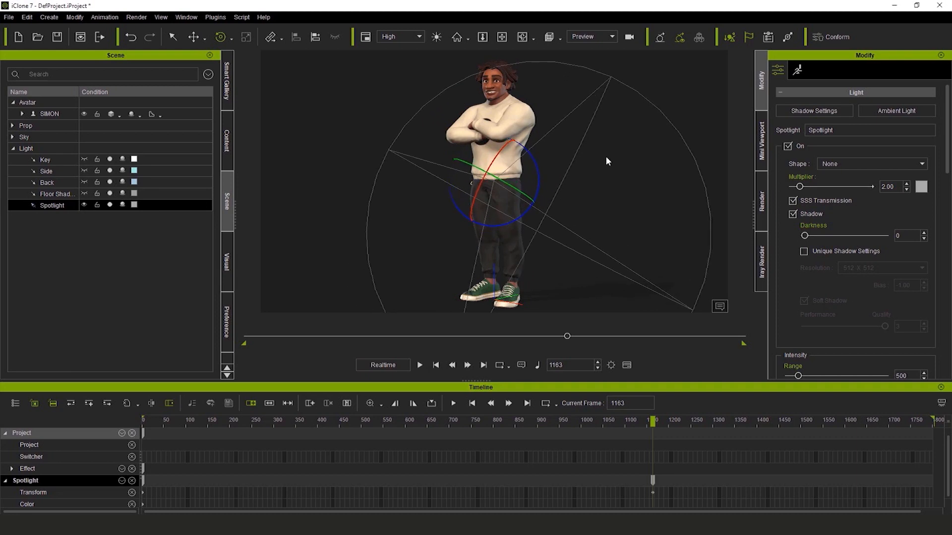
# Move the spotlight across and up so it sits just above the character's head in the front view.
pyautogui.moveTo(626, 167); pyautogui.dragTo(474, 176, button='right')
pyautogui.scroll(-5, 495, 184)
pyautogui.press('w')
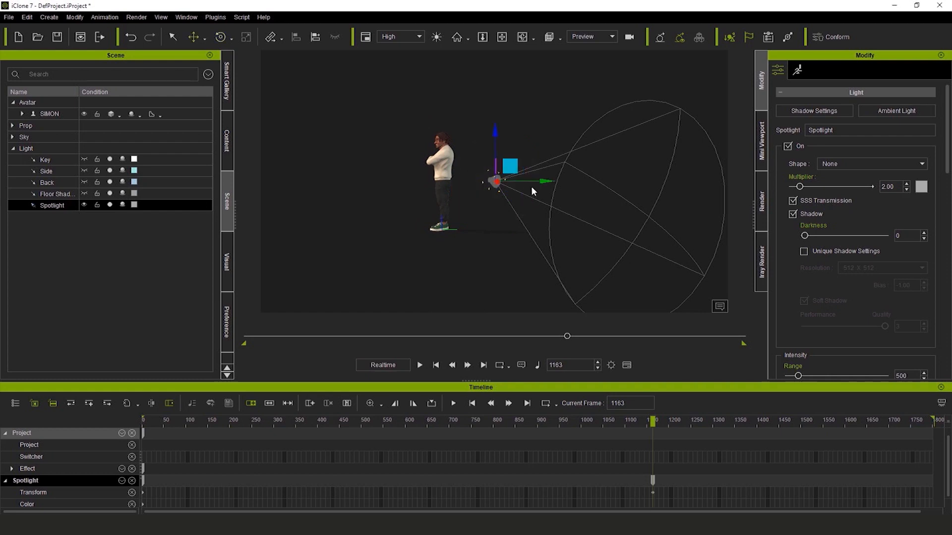
pyautogui.moveTo(545, 181); pyautogui.dragTo(528, 199, button='right')
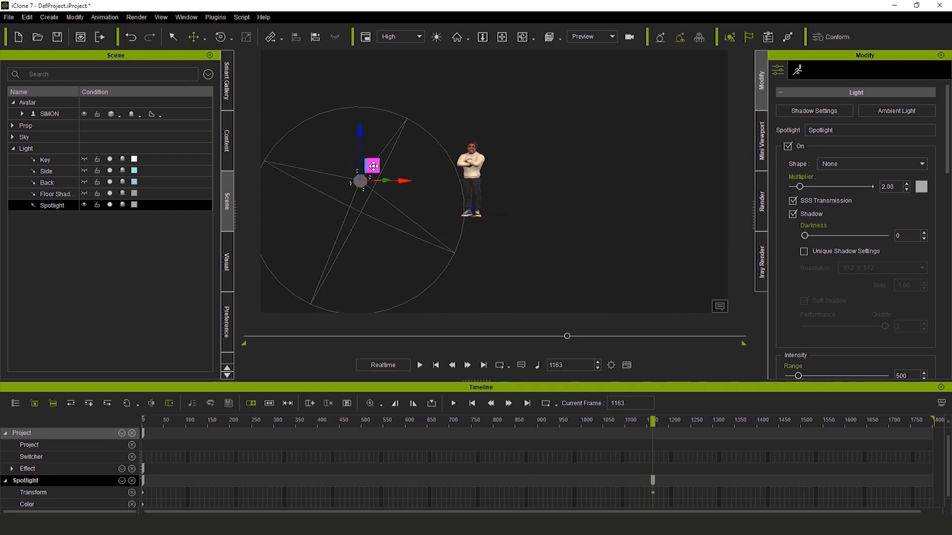
pyautogui.moveTo(374, 166); pyautogui.dragTo(504, 114)
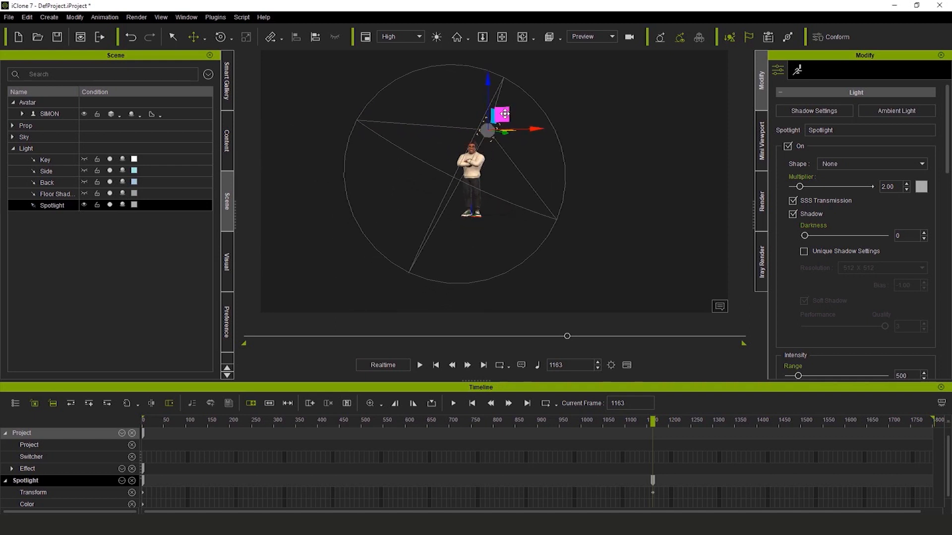
# Raise the spotlight well above the character and tilt its beam to point toward him.
pyautogui.moveTo(641, 186); pyautogui.dragTo(314, 159, button='right')
pyautogui.moveTo(442, 133); pyautogui.dragTo(457, 131, button='middle')
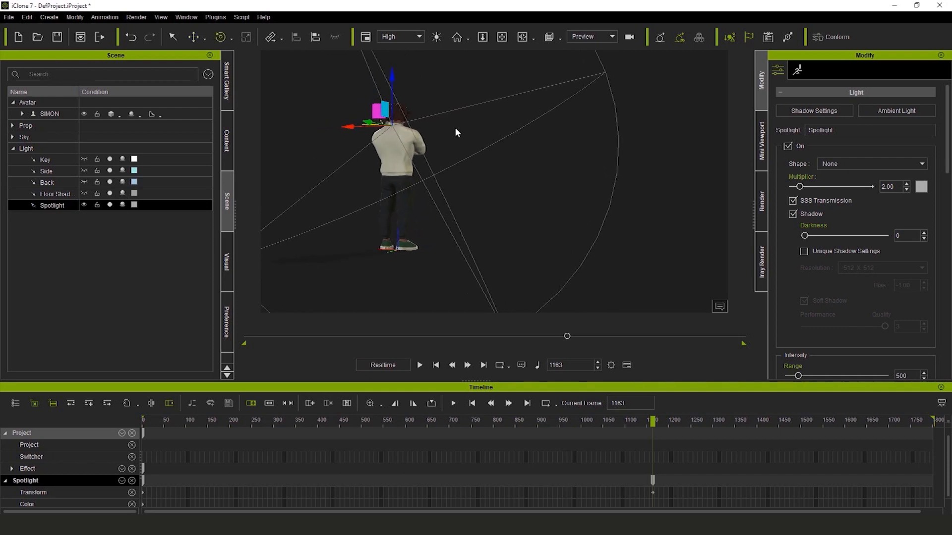
pyautogui.moveTo(418, 134); pyautogui.dragTo(410, 136)
pyautogui.press('w')
pyautogui.moveTo(393, 72); pyautogui.dragTo(392, 27)
pyautogui.press('e')
pyautogui.moveTo(411, 65); pyautogui.dragTo(404, 70)
# Examine the spotlight's effect on the character from the front, both close up and at full figure.
pyautogui.moveTo(423, 214); pyautogui.dragTo(719, 218, button='right')
pyautogui.moveTo(470, 176); pyautogui.dragTo(414, 194, button='middle')
pyautogui.moveTo(414, 194); pyautogui.dragTo(659, 196, button='right')
pyautogui.moveTo(435, 202); pyautogui.dragTo(488, 202, button='middle')
pyautogui.scroll(2, 513, 214)
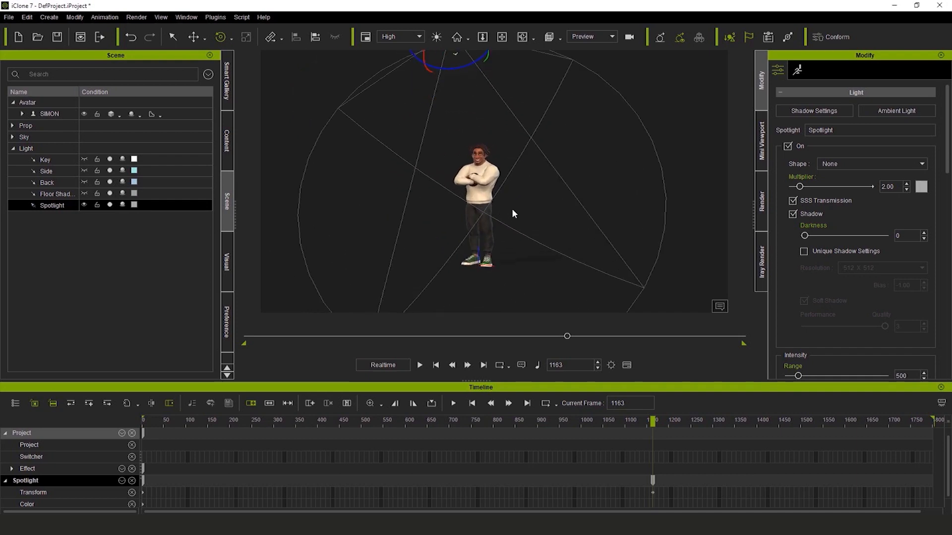
pyautogui.scroll(5, 513, 212)
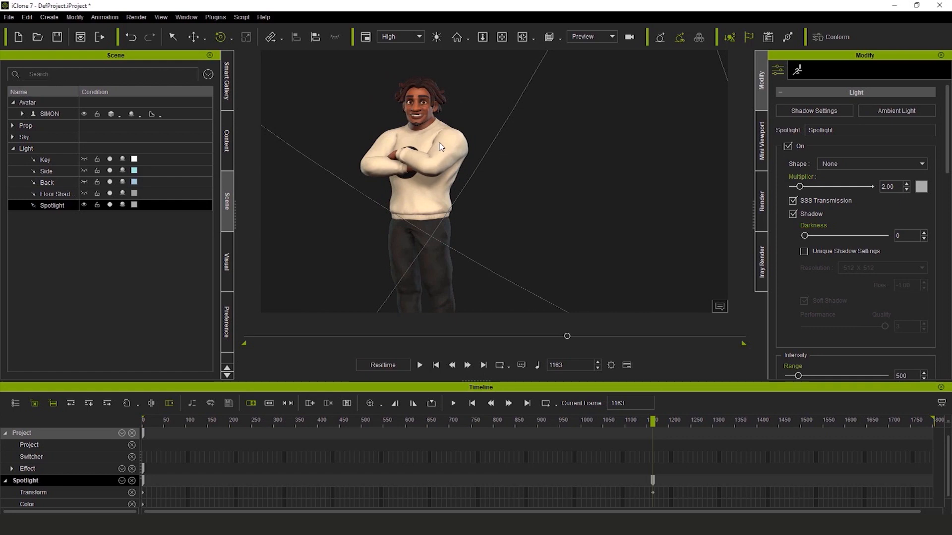
pyautogui.click(413, 163)
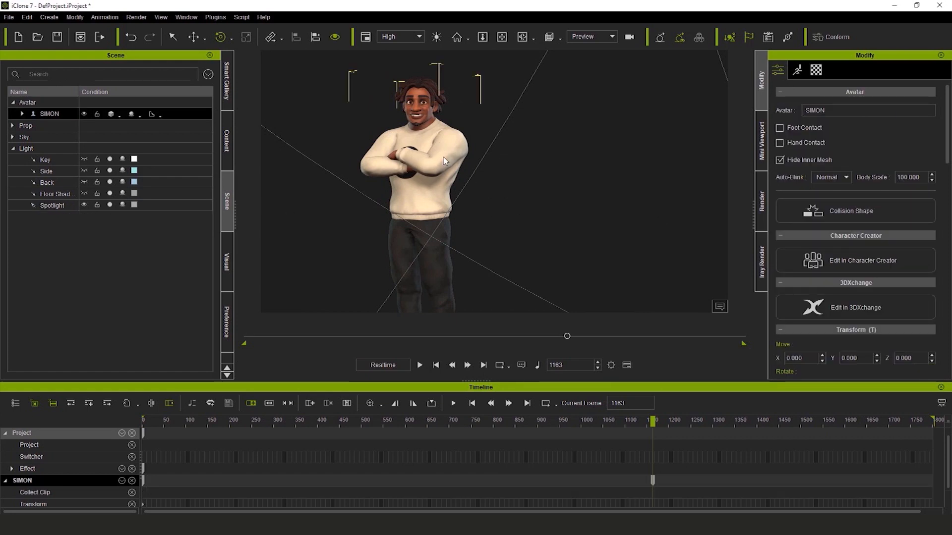
pyautogui.press('z')
pyautogui.moveTo(585, 185); pyautogui.dragTo(565, 186, button='right')
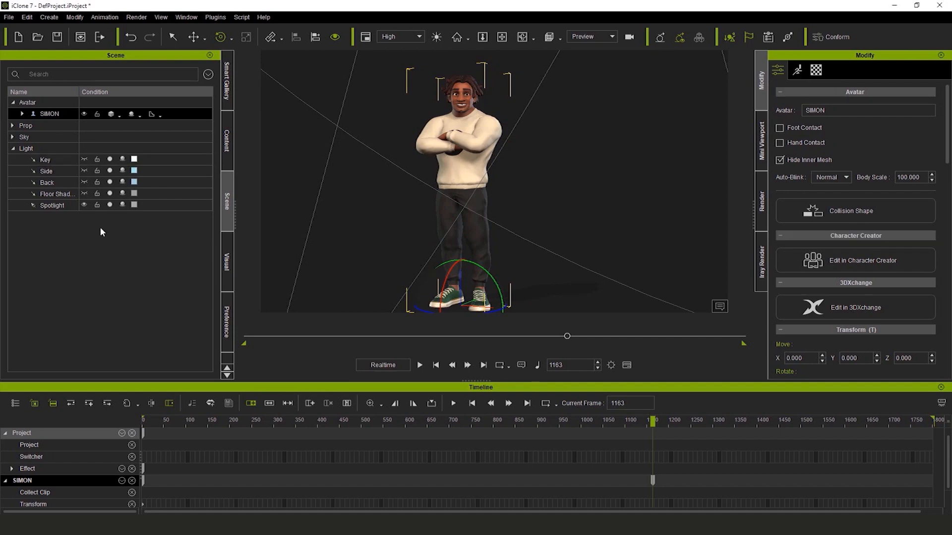
# Increase the Spotlight's multiplier to 5.14.
pyautogui.click(175, 205)
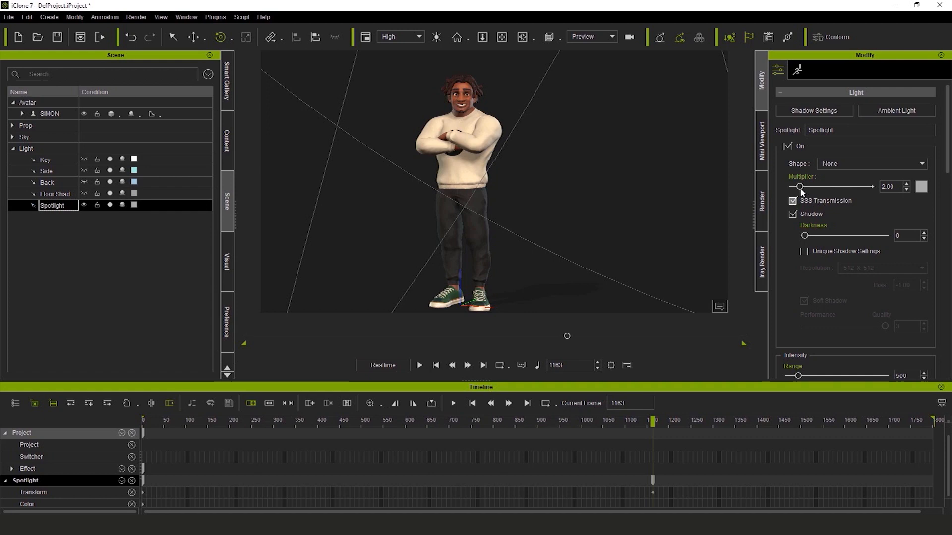
pyautogui.moveTo(799, 187); pyautogui.dragTo(815, 196)
pyautogui.scroll(-3, 829, 353)
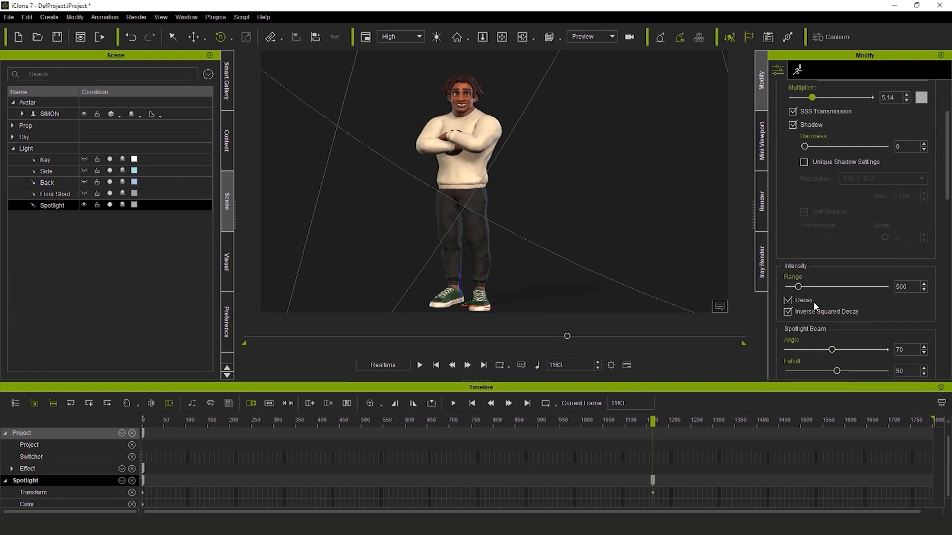
# Increase the Spotlight's range to 1218 and brighten its light colour to near white.
pyautogui.moveTo(797, 288); pyautogui.dragTo(812, 287)
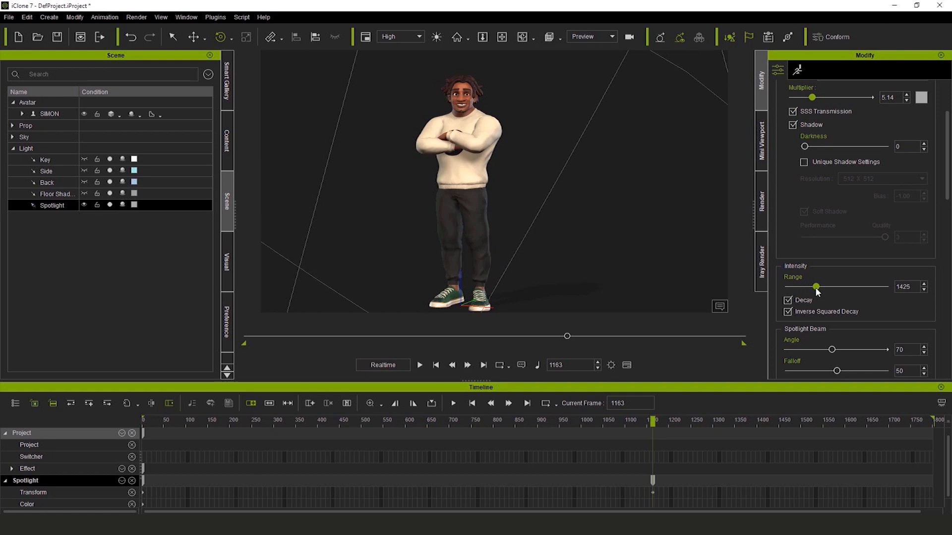
pyautogui.scroll(3, 822, 251)
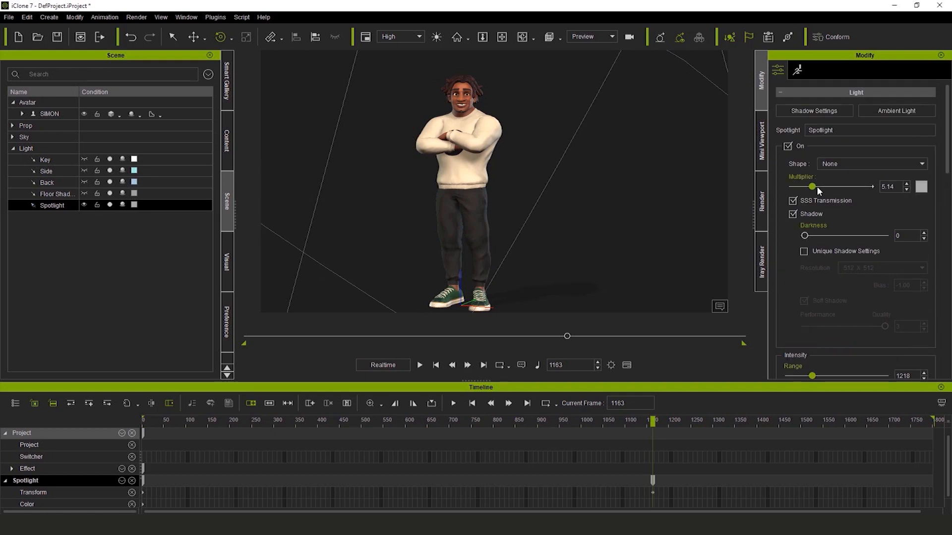
pyautogui.click(920, 188)
pyautogui.moveTo(582, 198); pyautogui.dragTo(583, 173)
pyautogui.click(537, 357)
# Increase the Spotlight's multiplier to 9.05 and hide the Spotlight object in the viewport.
pyautogui.moveTo(815, 187)
pyautogui.mouseDown()
pyautogui.moveTo(838, 188)
pyautogui.moveTo(812, 189)
pyautogui.moveTo(827, 190)
pyautogui.mouseUp()
pyautogui.moveTo(446, 164); pyautogui.dragTo(516, 175, button='middle')
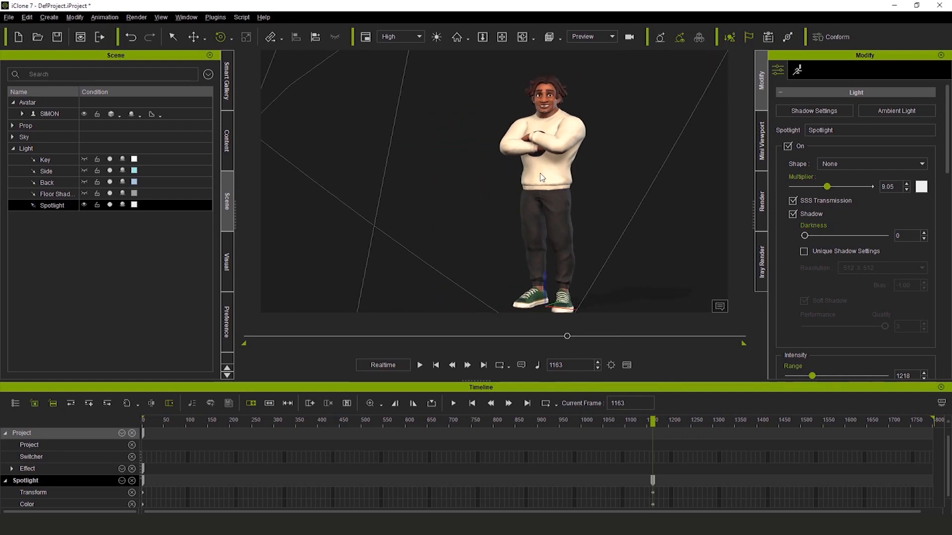
pyautogui.click(84, 204)
# Examine the lit SIMON character from the front, keeping his full figure in view.
pyautogui.scroll(-2, 553, 196)
pyautogui.moveTo(585, 217); pyautogui.dragTo(558, 217, button='middle')
pyautogui.scroll(2, 528, 213)
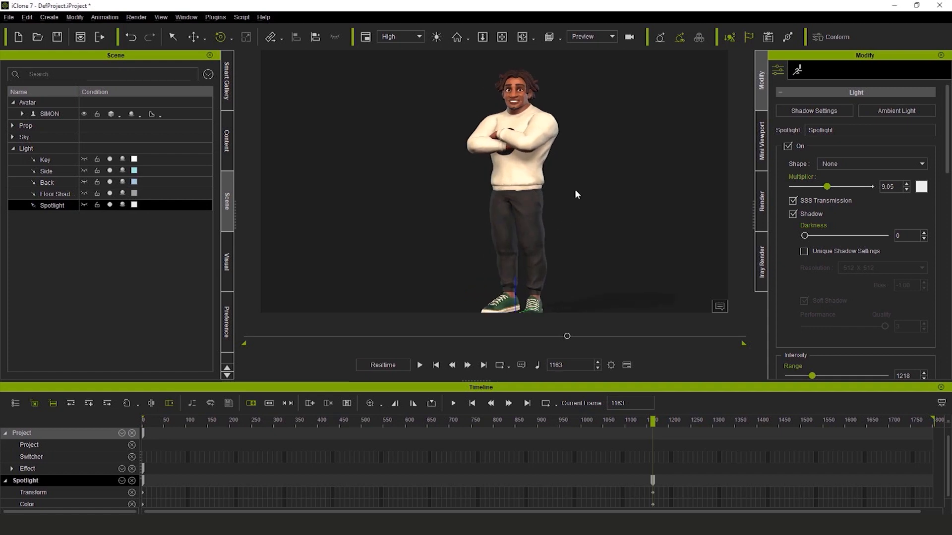
pyautogui.scroll(-2, 497, 156)
pyautogui.click(497, 159)
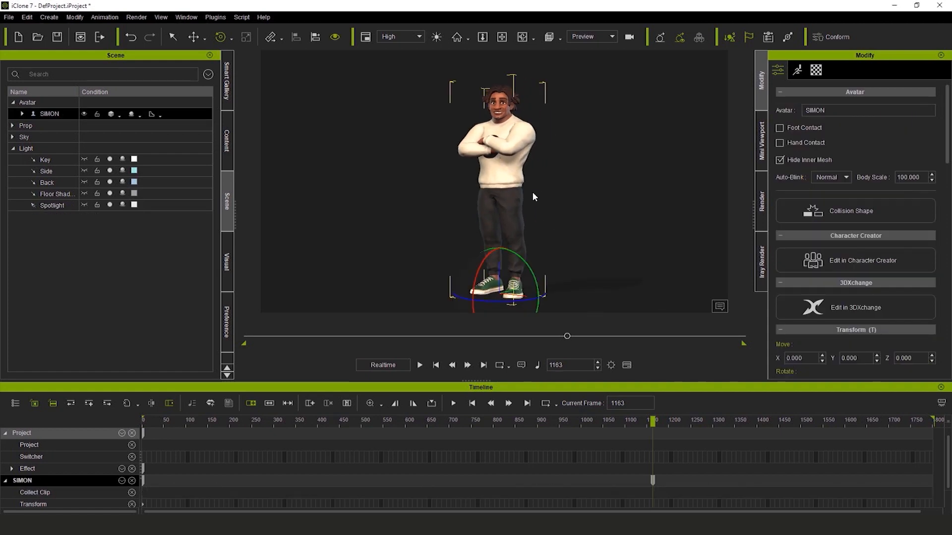
pyautogui.press('f')
pyautogui.moveTo(533, 197); pyautogui.dragTo(457, 229, button='right')
pyautogui.moveTo(570, 202)
pyautogui.mouseDown(button='middle')
pyautogui.moveTo(559, 196)
pyautogui.moveTo(574, 200)
pyautogui.mouseUp(button='middle')
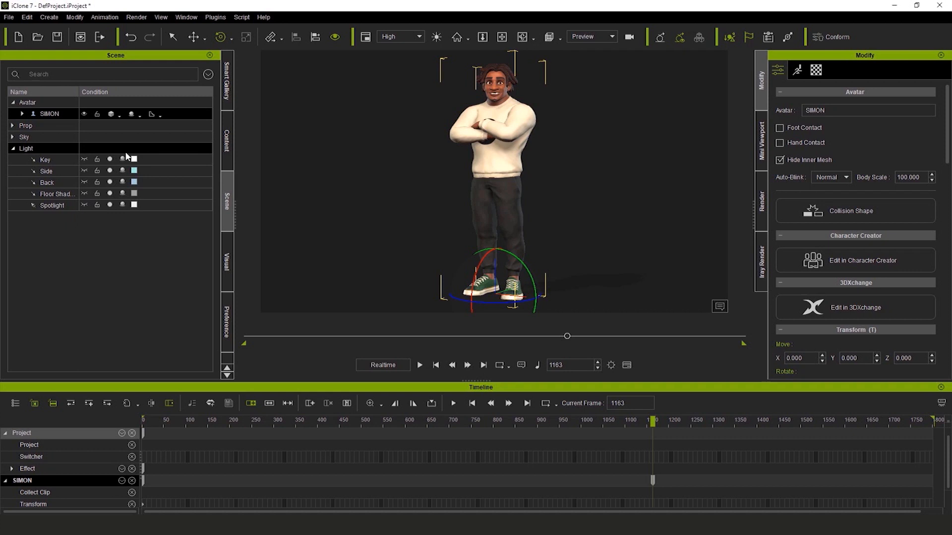
# Add a point light to the scene.
pyautogui.click(49, 17)
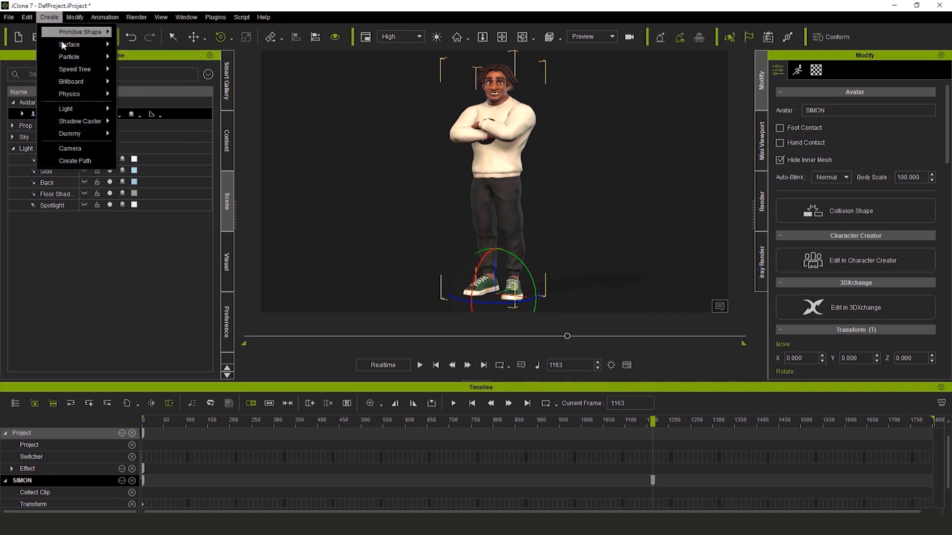
pyautogui.moveTo(79, 108)
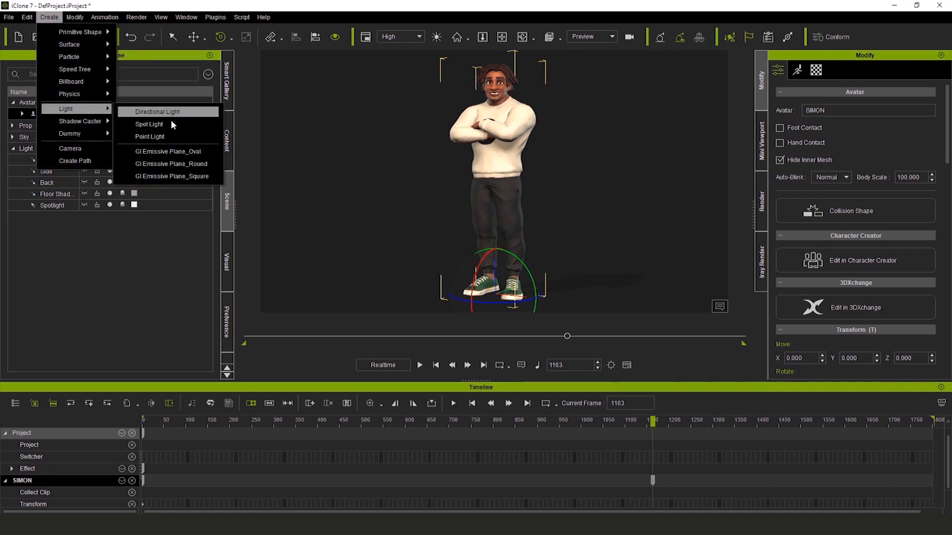
pyautogui.click(159, 137)
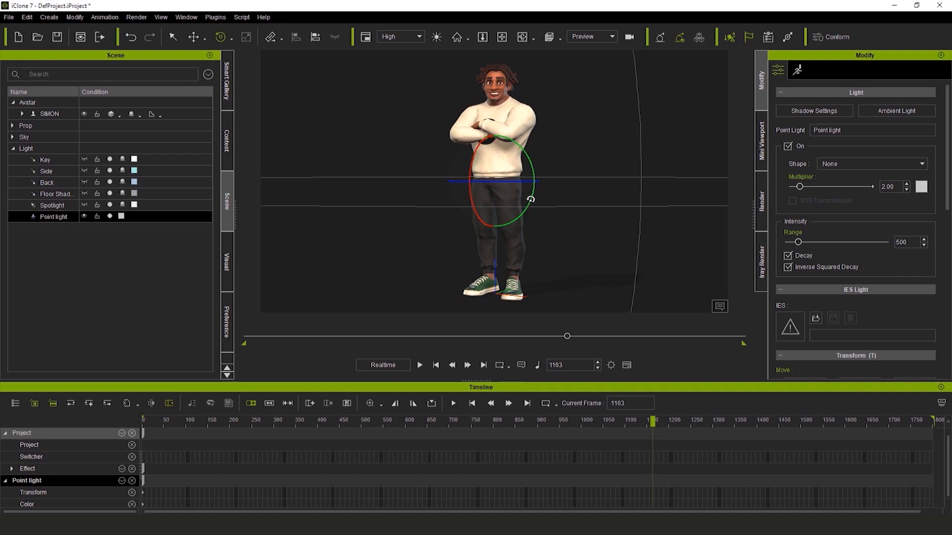
pyautogui.doubleClick(180, 220)
# Move the point light away from the character's body to a spot well out in front of him.
pyautogui.scroll(-5, 552, 253)
pyautogui.moveTo(583, 151); pyautogui.dragTo(510, 200, button='right')
pyautogui.press('w')
pyautogui.moveTo(471, 177); pyautogui.dragTo(595, 171)
pyautogui.moveTo(611, 178); pyautogui.dragTo(450, 193, button='right')
pyautogui.scroll(1, 451, 192)
pyautogui.moveTo(464, 172); pyautogui.dragTo(456, 162)
pyautogui.moveTo(644, 203); pyautogui.dragTo(590, 202, button='right')
pyautogui.moveTo(560, 163); pyautogui.dragTo(480, 150, button='middle')
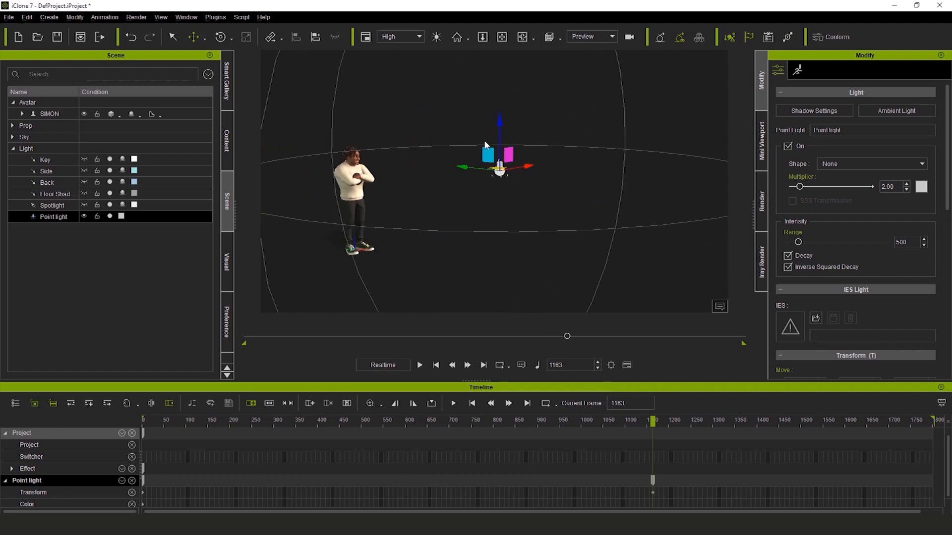
# Raise the point light above the character's head height and shift it to one side of him.
pyautogui.moveTo(497, 124); pyautogui.dragTo(499, 104)
pyautogui.moveTo(541, 113); pyautogui.dragTo(550, 242, button='right')
pyautogui.moveTo(497, 143); pyautogui.dragTo(466, 138)
pyautogui.moveTo(470, 175); pyautogui.dragTo(449, 233, button='right')
pyautogui.moveTo(434, 208); pyautogui.dragTo(504, 202, button='middle')
pyautogui.scroll(3, 486, 192)
pyautogui.moveTo(486, 191); pyautogui.dragTo(526, 182, button='right')
pyautogui.scroll(2, 526, 182)
pyautogui.scroll(3, 542, 201)
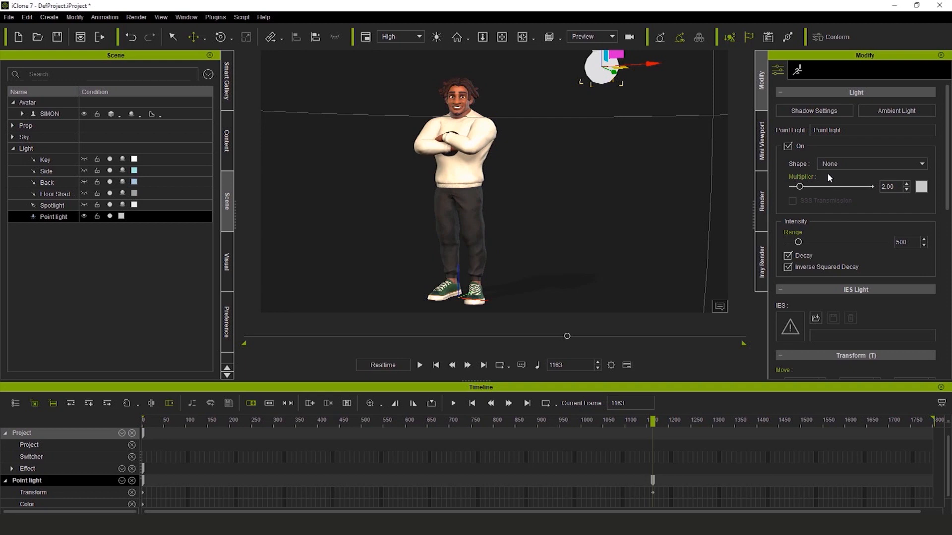
# Fine-tune the Point light's multiplier and hide the Point light object in the viewport.
pyautogui.moveTo(802, 187); pyautogui.dragTo(801, 188)
pyautogui.click(577, 177)
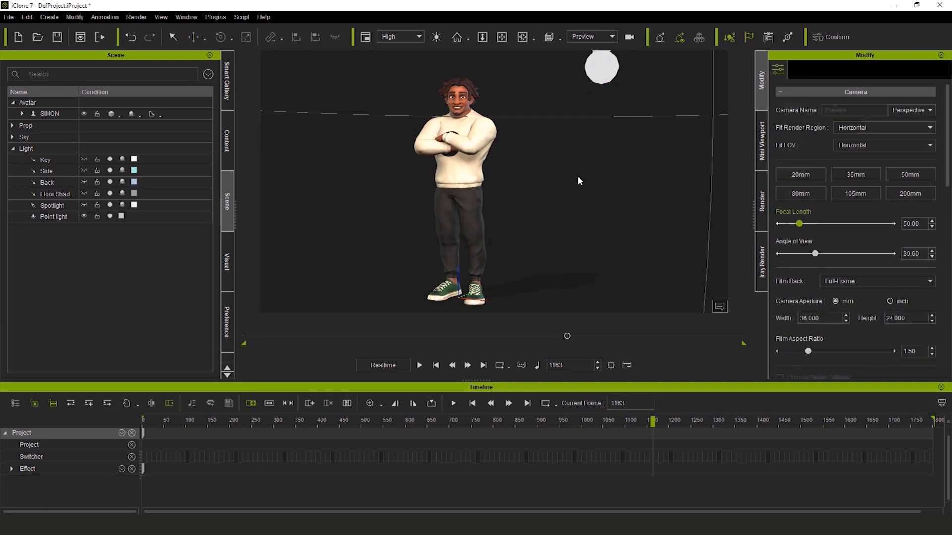
pyautogui.click(58, 216)
# Frame the whole SIMON character and create a camera from that view, named "photo 1".
pyautogui.click(490, 133)
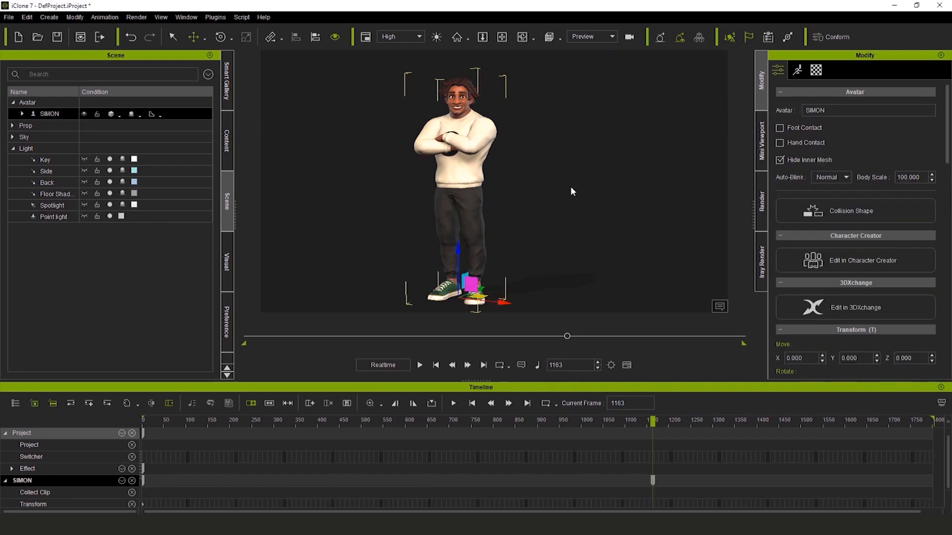
pyautogui.press('z')
pyautogui.moveTo(607, 200); pyautogui.dragTo(495, 210, button='right')
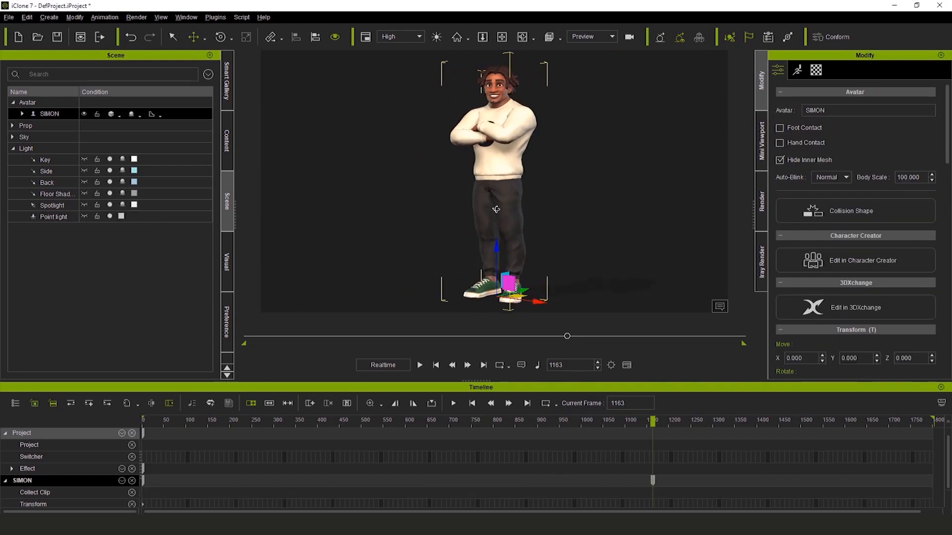
pyautogui.moveTo(547, 197); pyautogui.dragTo(539, 203, button='middle')
pyautogui.moveTo(539, 198); pyautogui.dragTo(566, 210, button='right')
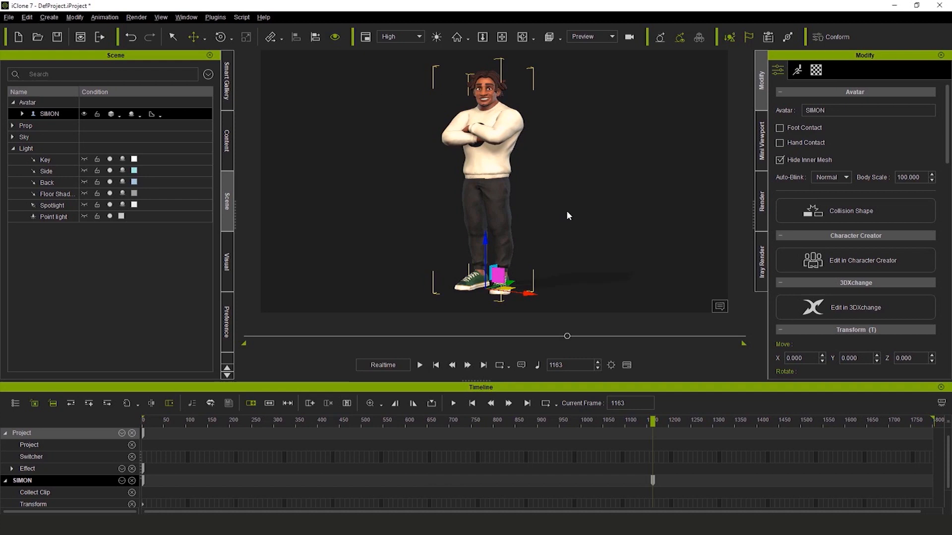
pyautogui.rightClick(566, 210)
pyautogui.click(48, 17)
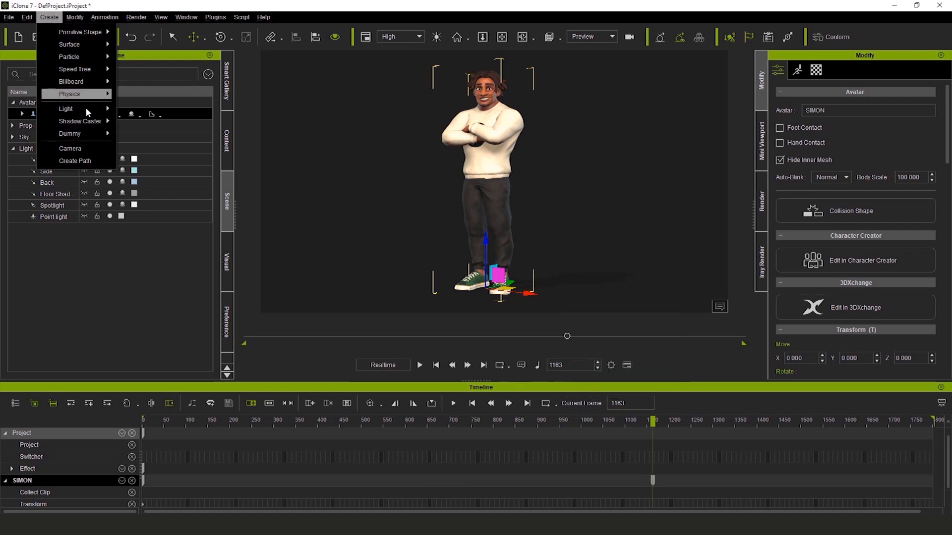
pyautogui.click(97, 149)
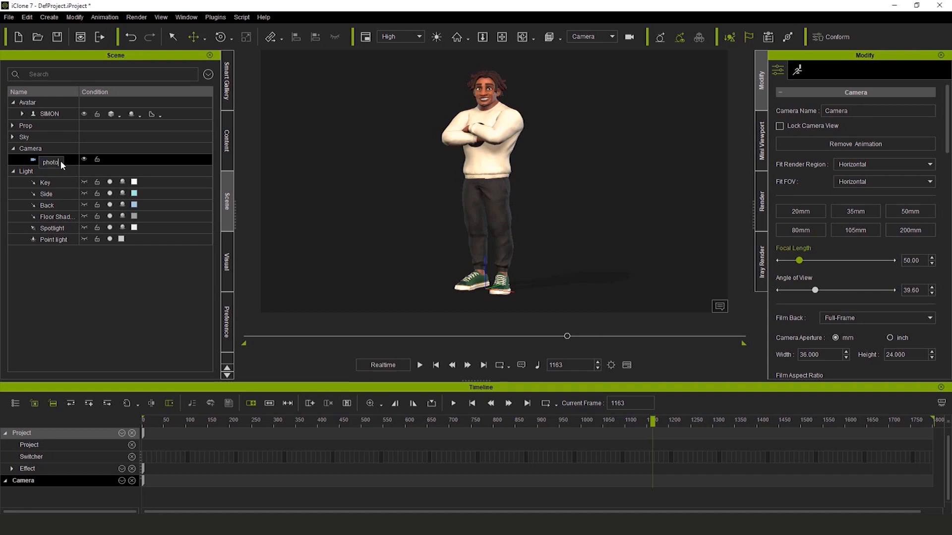
pyautogui.press('Return')
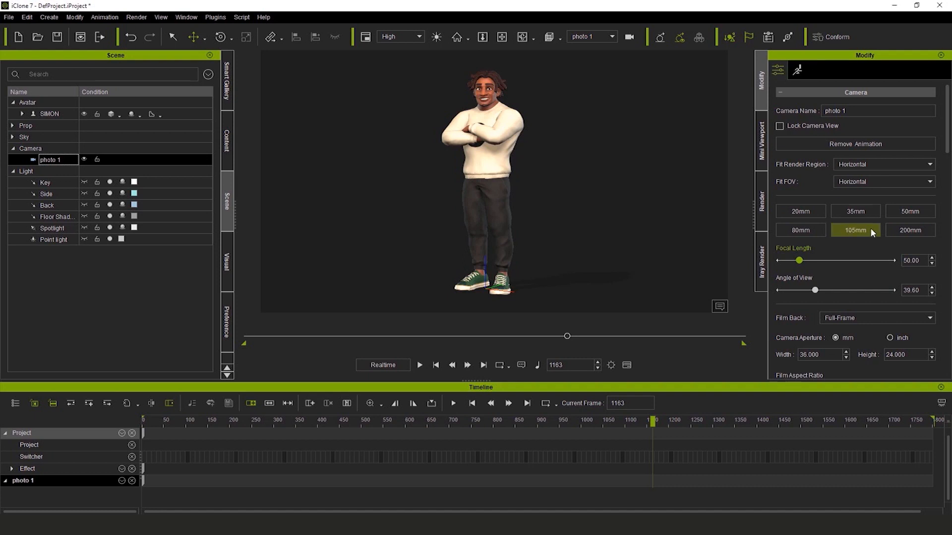
# Set the photo 1 camera's focal length to 80 mm and frame the character from the thighs up.
pyautogui.click(807, 230)
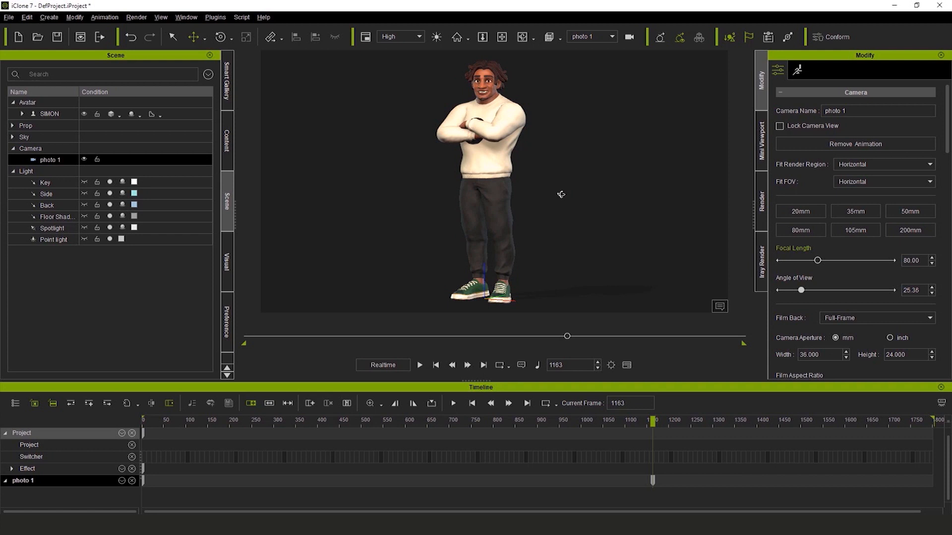
pyautogui.moveTo(561, 193); pyautogui.dragTo(565, 208, button='middle')
pyautogui.scroll(3, 564, 164)
pyautogui.moveTo(563, 165); pyautogui.dragTo(590, 228, button='middle')
pyautogui.scroll(1, 581, 237)
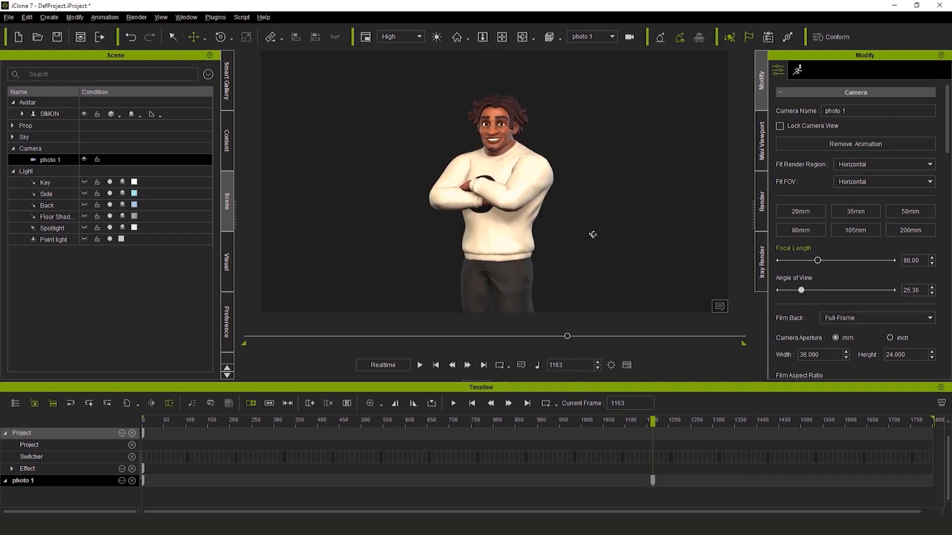
pyautogui.scroll(1, 593, 233)
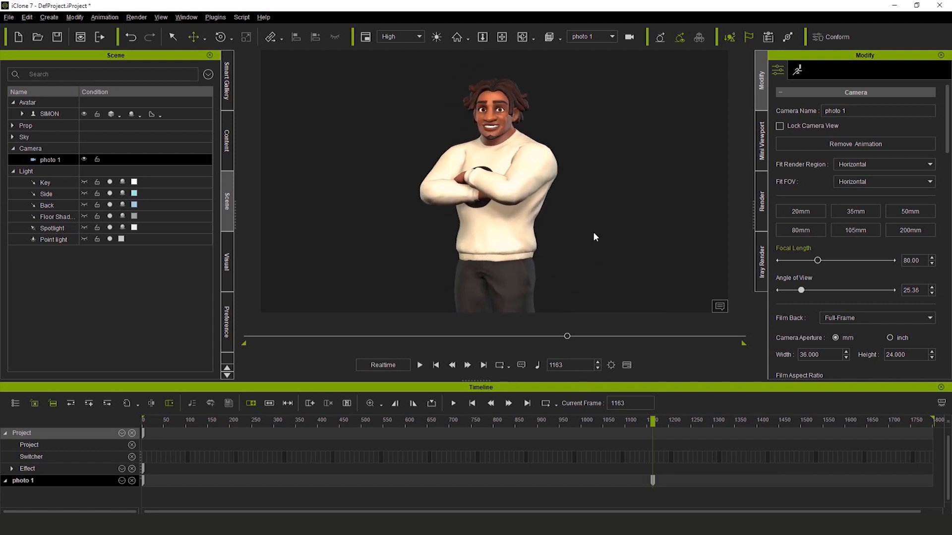
pyautogui.scroll(1, 591, 226)
pyautogui.rightClick(598, 223)
pyautogui.click(638, 174)
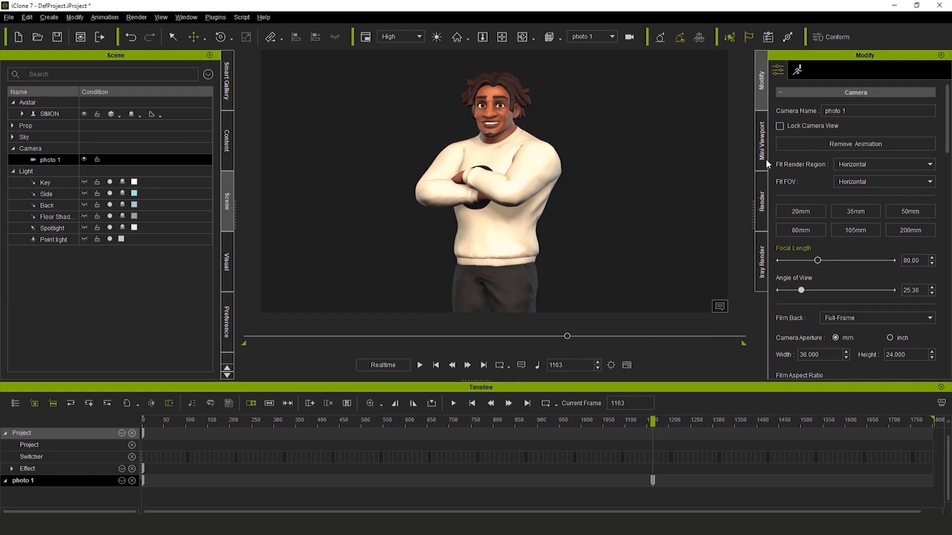
# Set the render output format to Image.
pyautogui.click(763, 206)
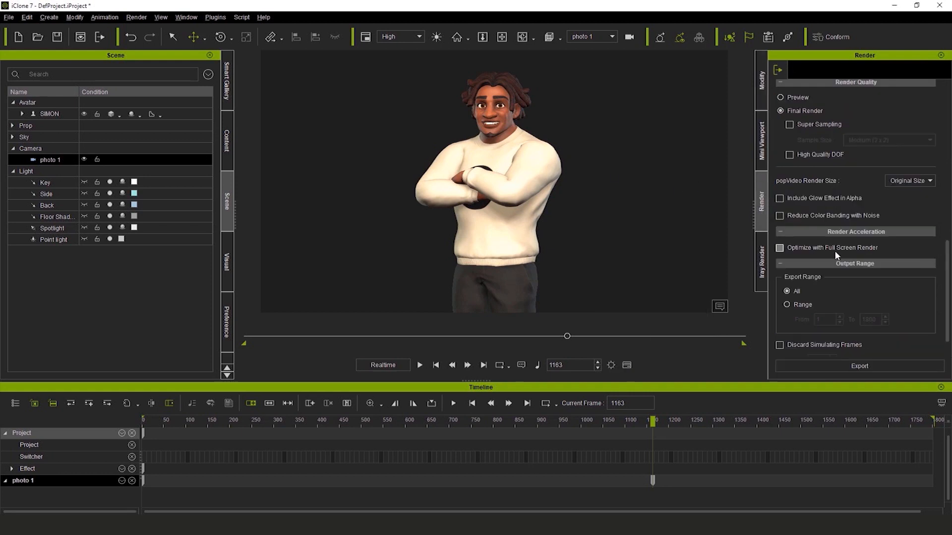
pyautogui.scroll(-1, 838, 253)
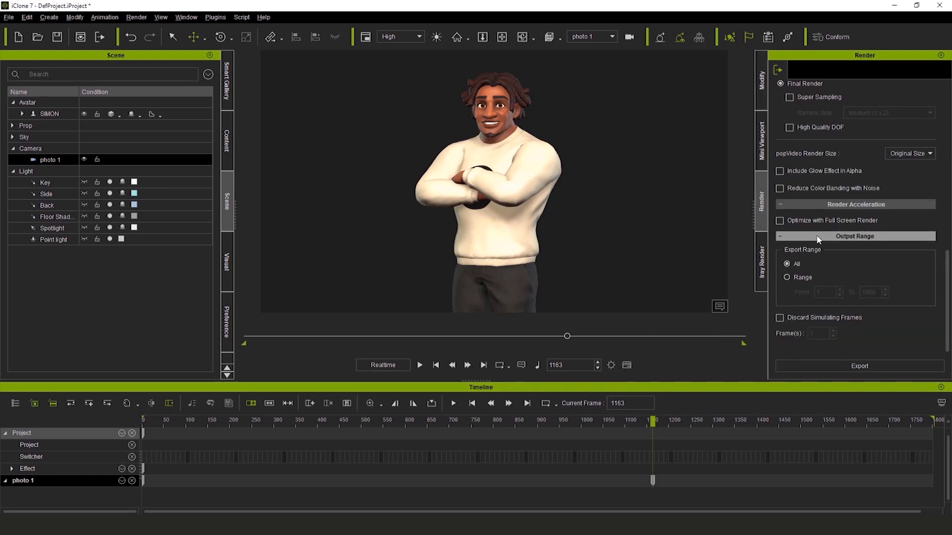
pyautogui.scroll(10, 876, 149)
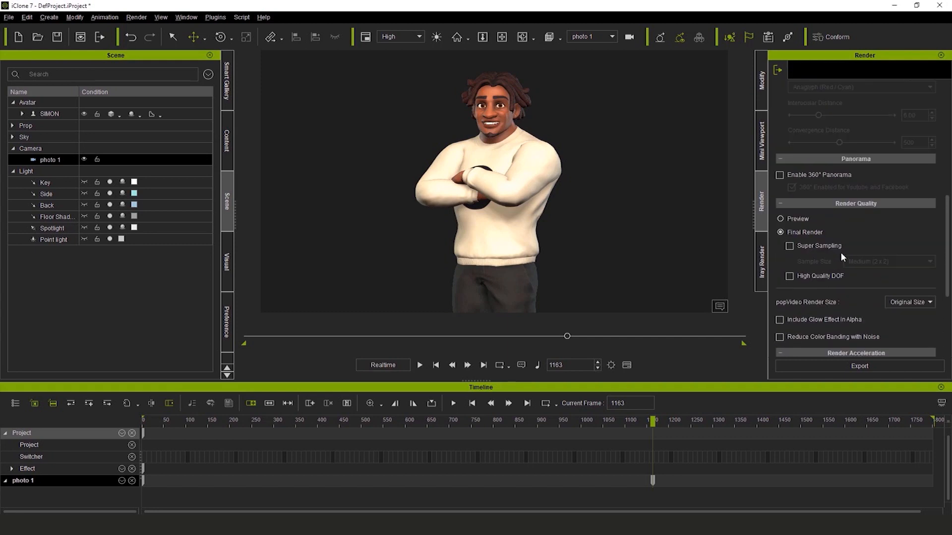
pyautogui.scroll(3, 862, 161)
pyautogui.click(780, 108)
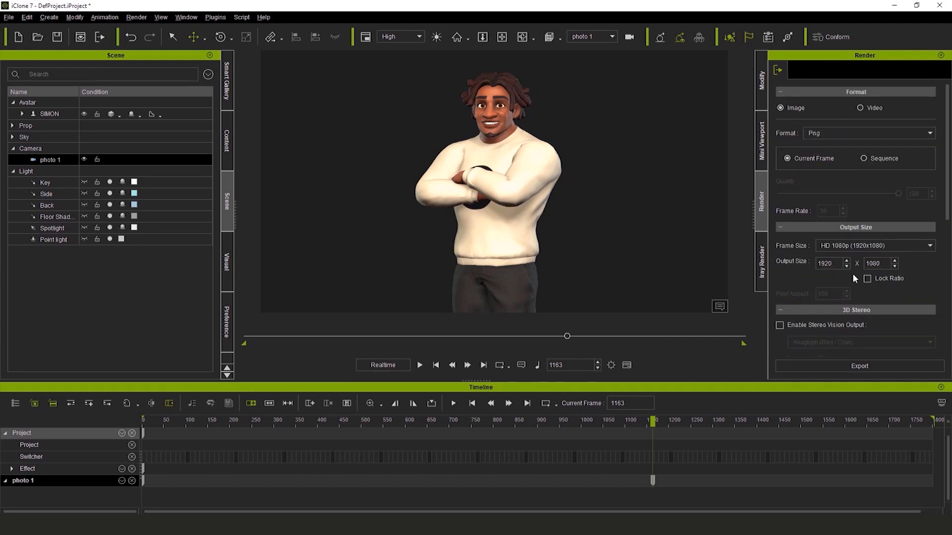
# Enable Super Sampling for the final render with a High (3 x 3) sample size.
pyautogui.scroll(-5, 854, 268)
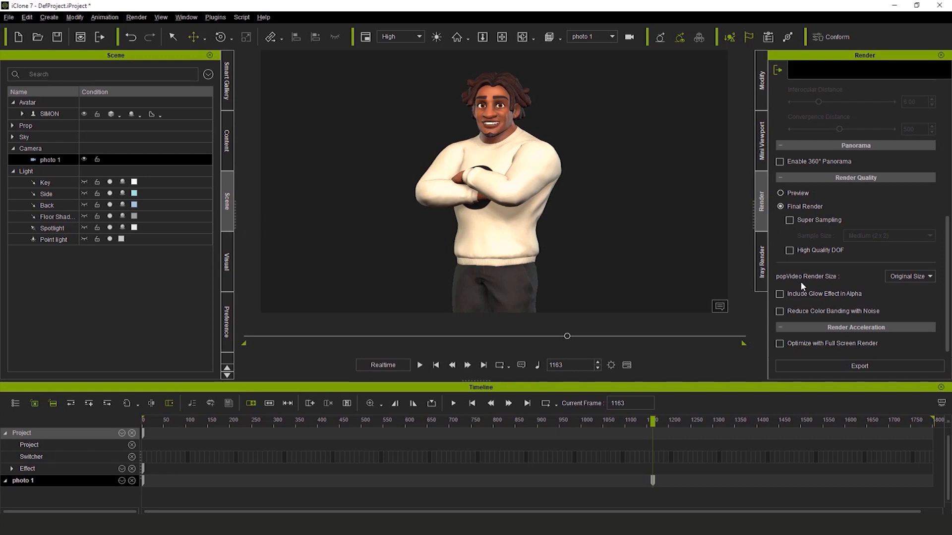
pyautogui.click(789, 220)
pyautogui.click(923, 237)
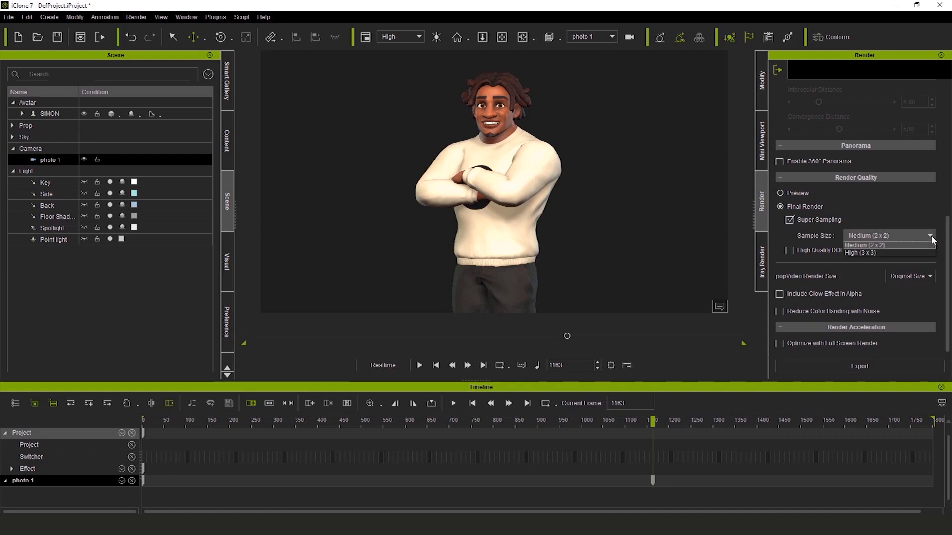
pyautogui.click(892, 251)
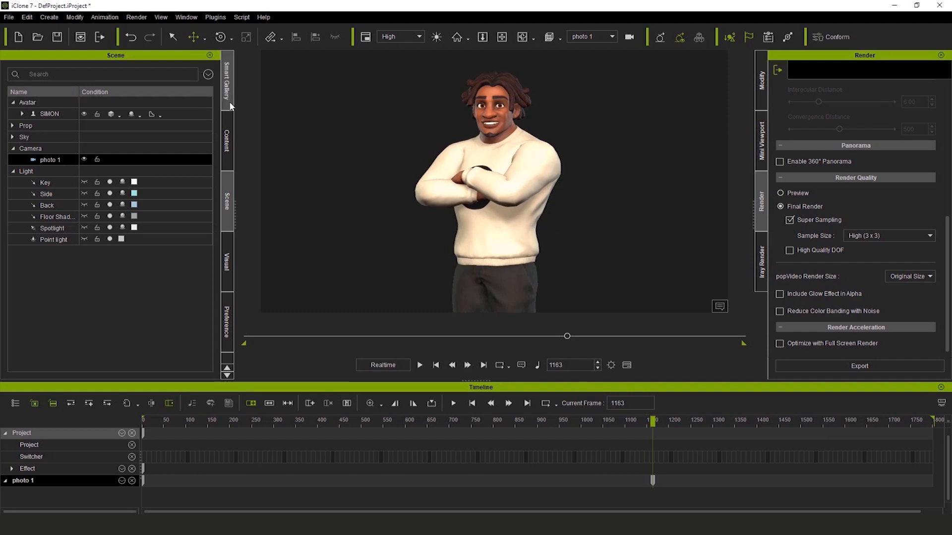
# Enable Global Illumination and set its Ambient Strength to 8.
pyautogui.click(227, 262)
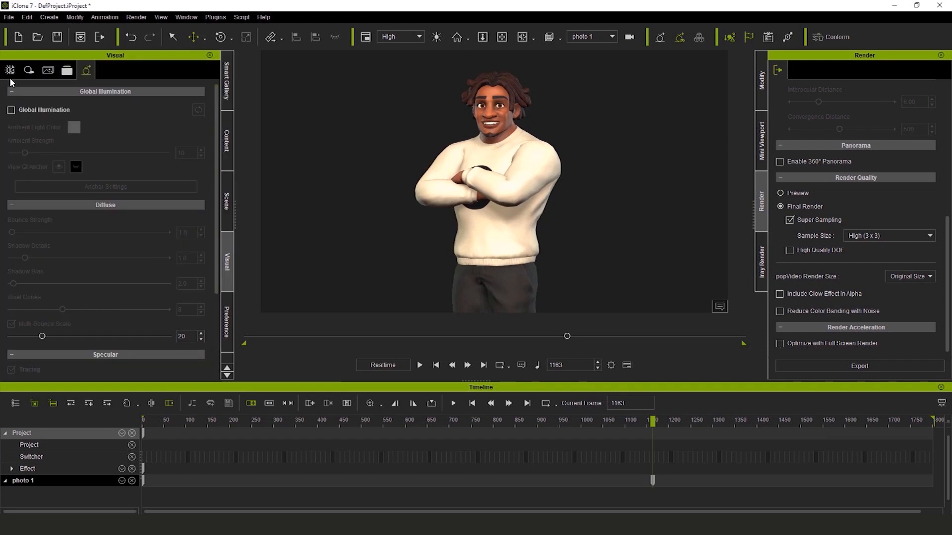
pyautogui.click(11, 110)
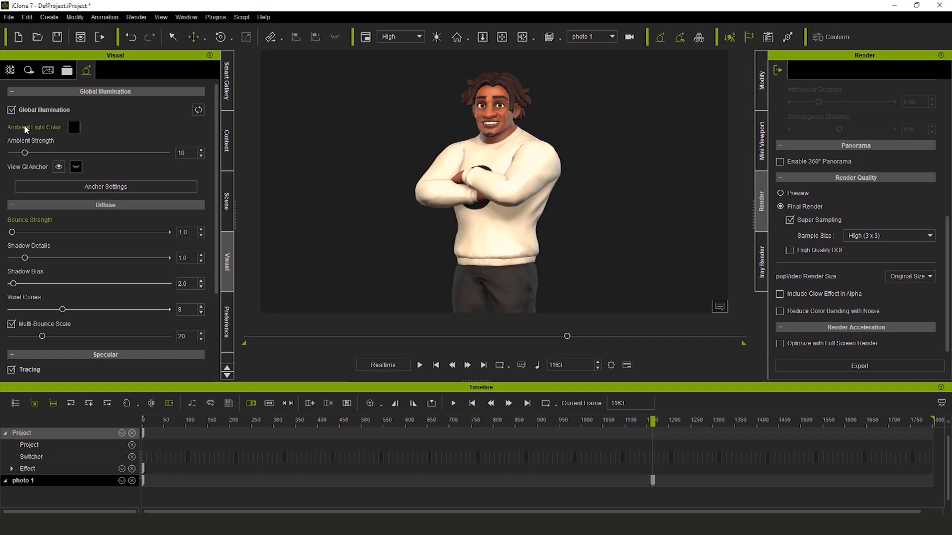
pyautogui.moveTo(25, 153); pyautogui.dragTo(22, 154)
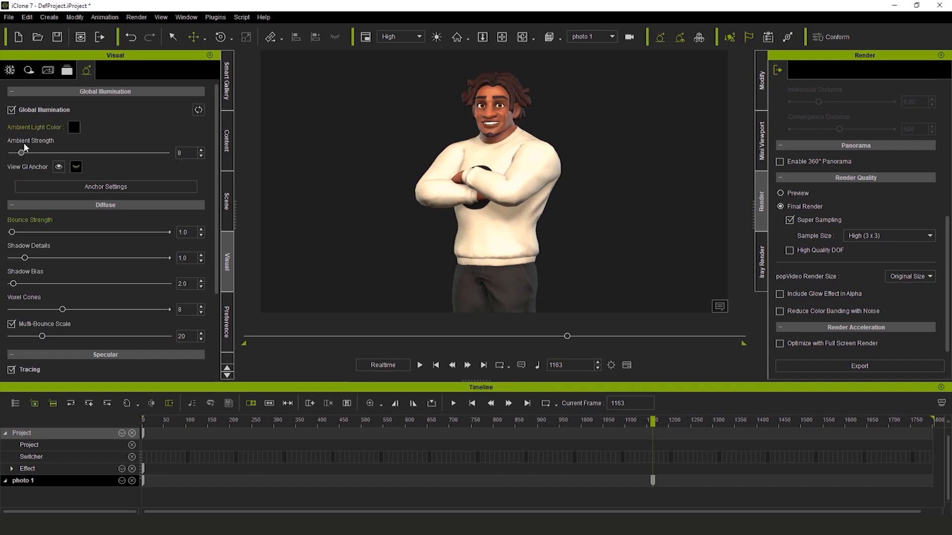
# Increase the scene shadow strength to 78.
pyautogui.click(30, 70)
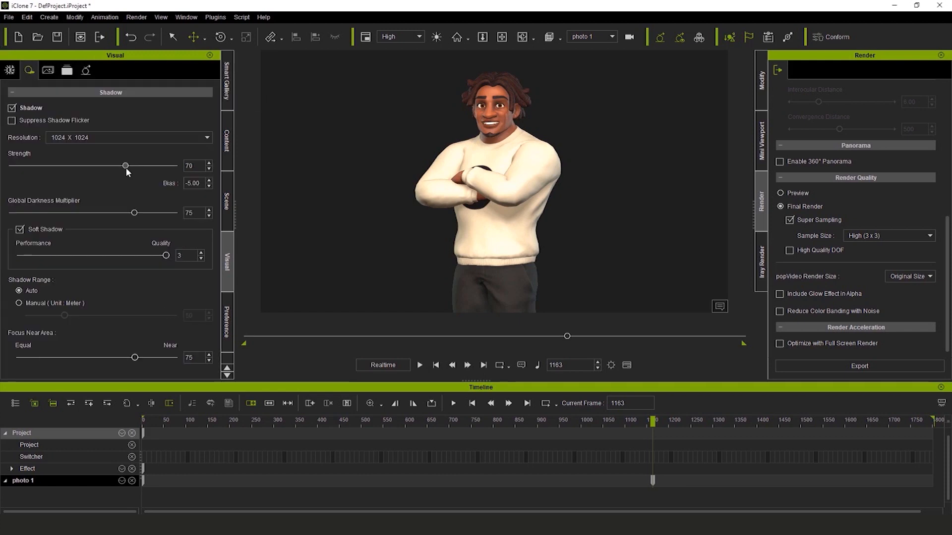
pyautogui.moveTo(124, 166); pyautogui.dragTo(139, 166)
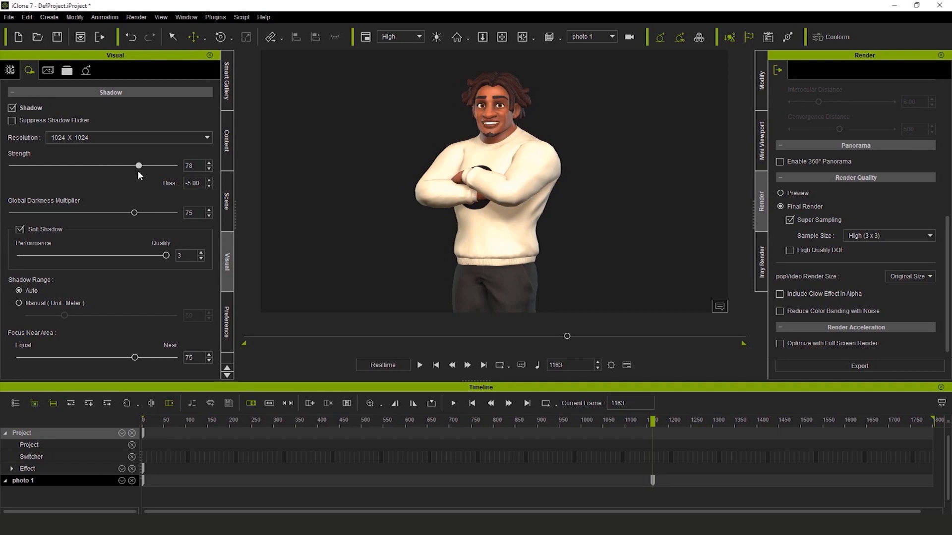
# Look through the scene's visual settings and open the Toon Shader options.
pyautogui.click(9, 70)
pyautogui.click(30, 71)
pyautogui.click(48, 70)
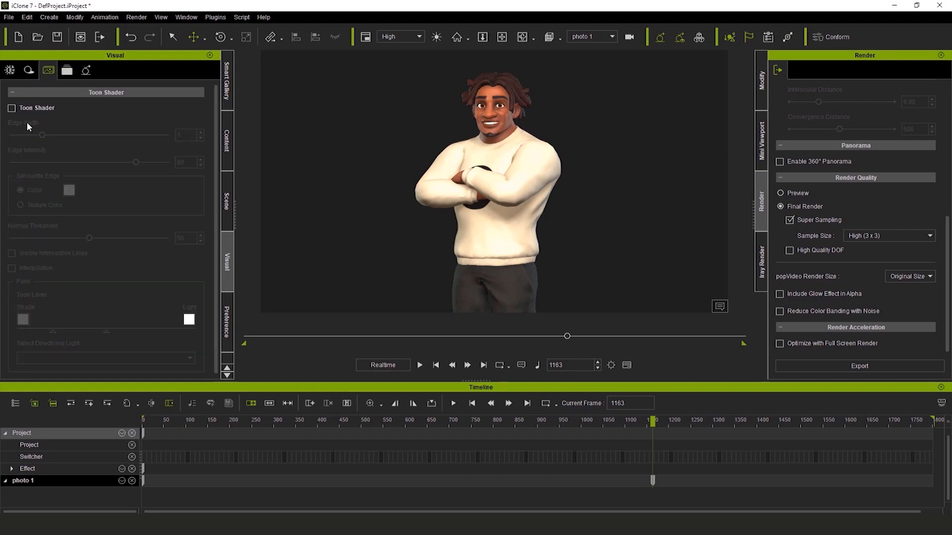
# Check the scene's Global Illumination settings and return to its Shadow settings.
pyautogui.click(67, 71)
pyautogui.click(87, 71)
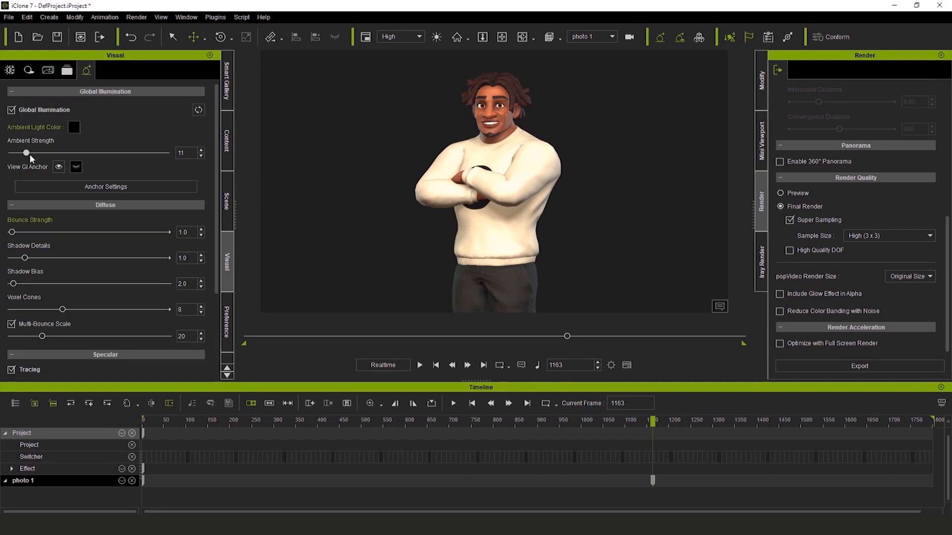
pyautogui.click(29, 70)
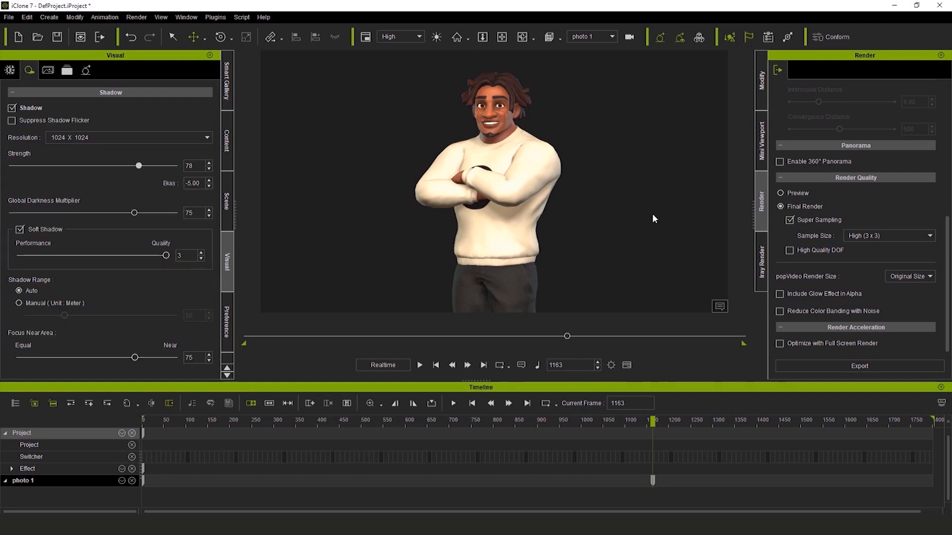
# Reframe the photo 1 camera farther back to include the character's legs, and select SIMON.
pyautogui.click(592, 213)
pyautogui.scroll(-2, 592, 216)
pyautogui.moveTo(602, 242); pyautogui.dragTo(599, 217, button='middle')
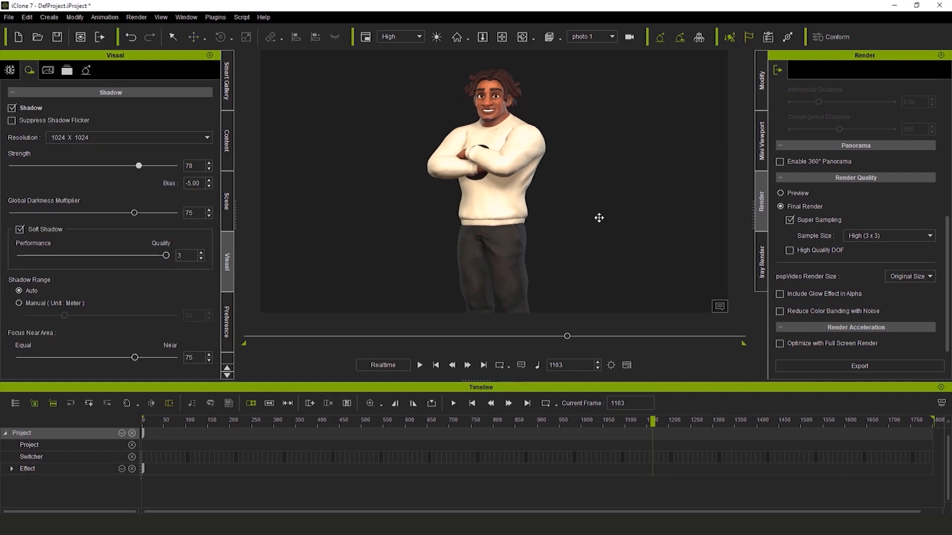
pyautogui.scroll(-2, 589, 210)
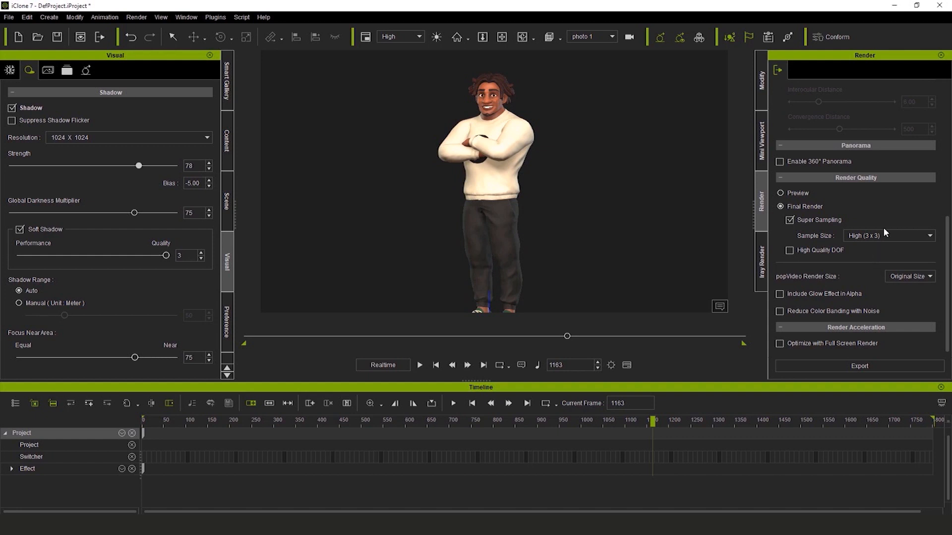
pyautogui.click(499, 150)
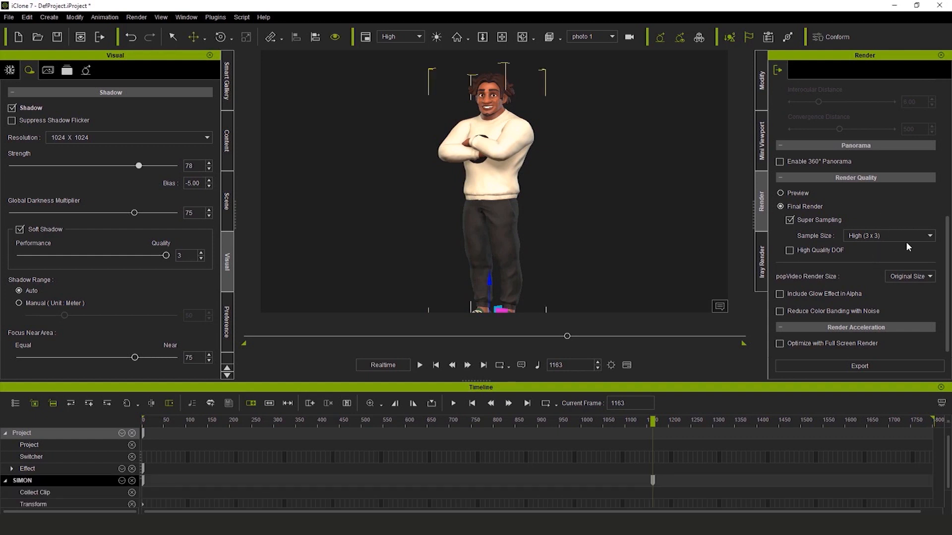
# Set the render output size to a custom 2048 x 2048.
pyautogui.scroll(1, 885, 223)
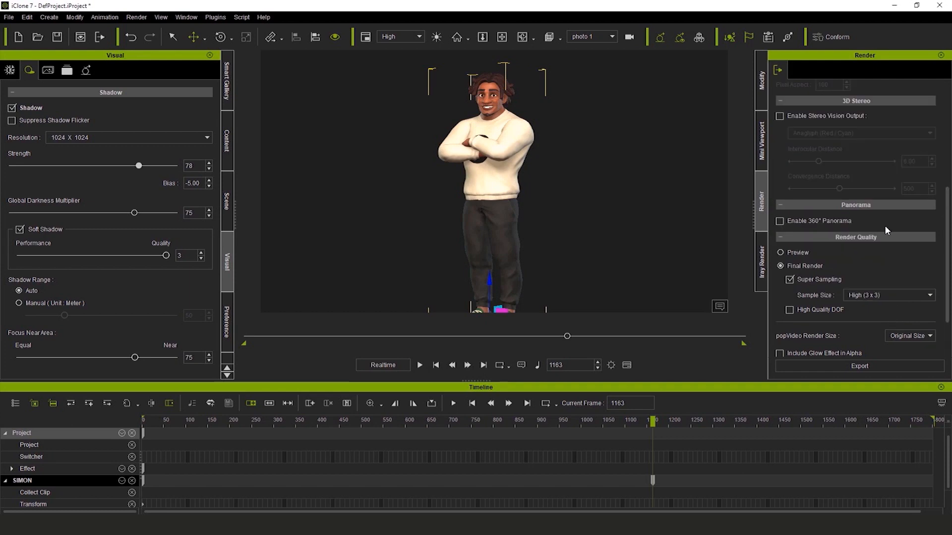
pyautogui.scroll(-1, 884, 225)
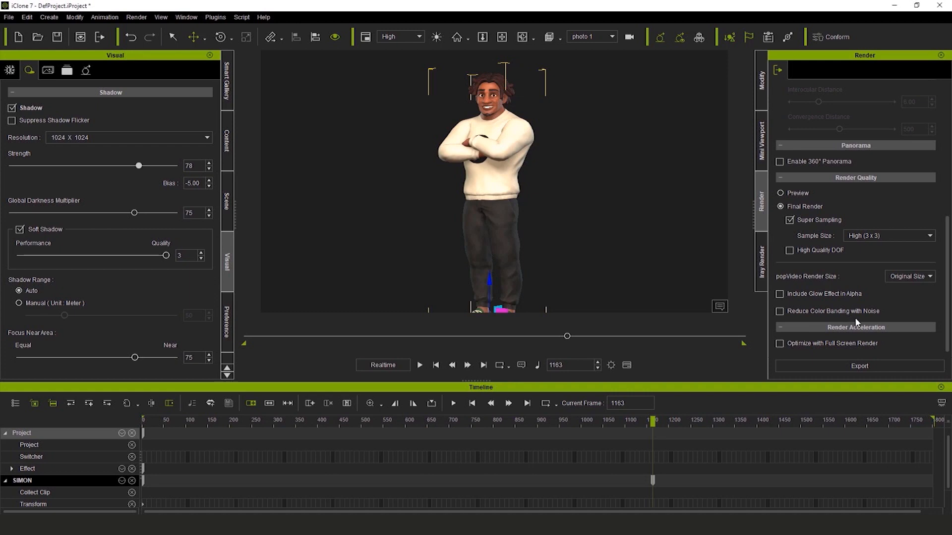
pyautogui.scroll(4, 872, 244)
pyautogui.doubleClick(835, 235)
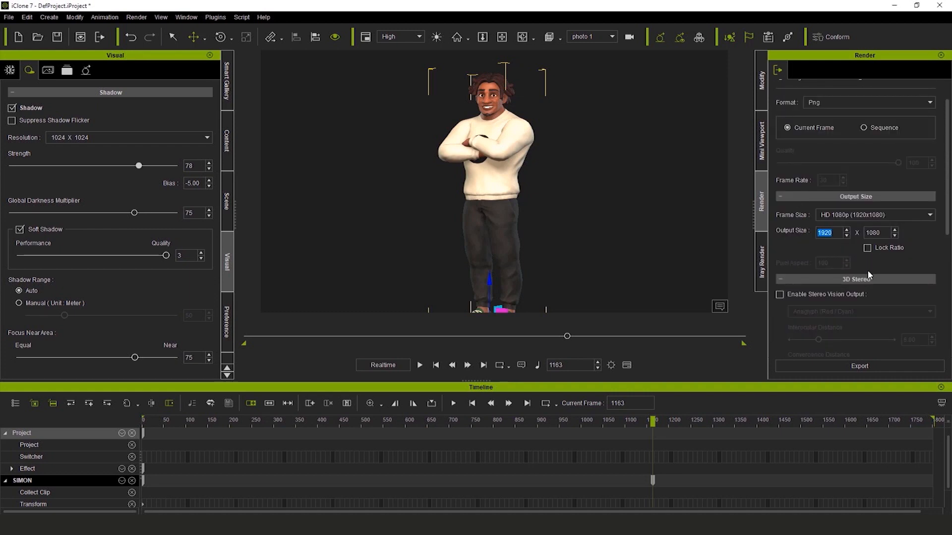
pyautogui.write('2048')
pyautogui.press('Tab')
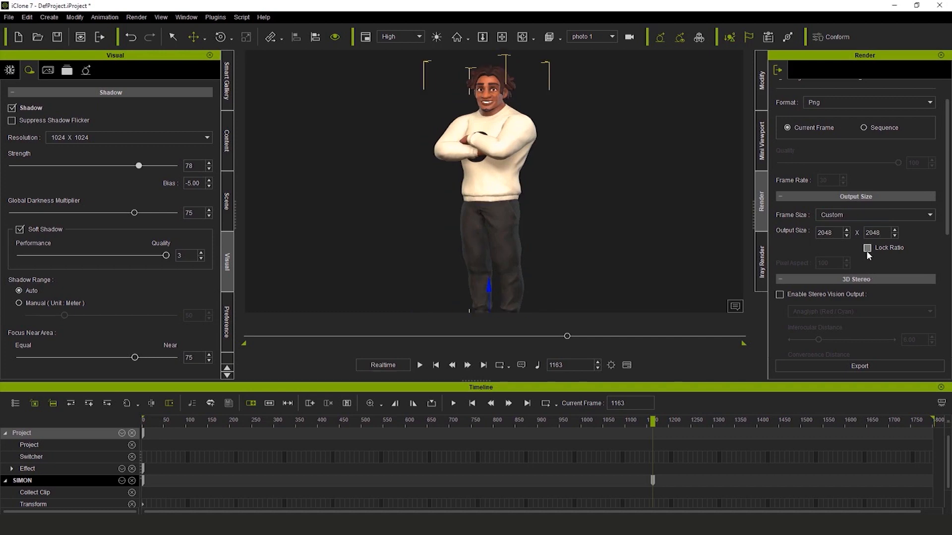
# Frame the full character from head to shoes in the square camera view and deselect him.
pyautogui.scroll(5, 593, 248)
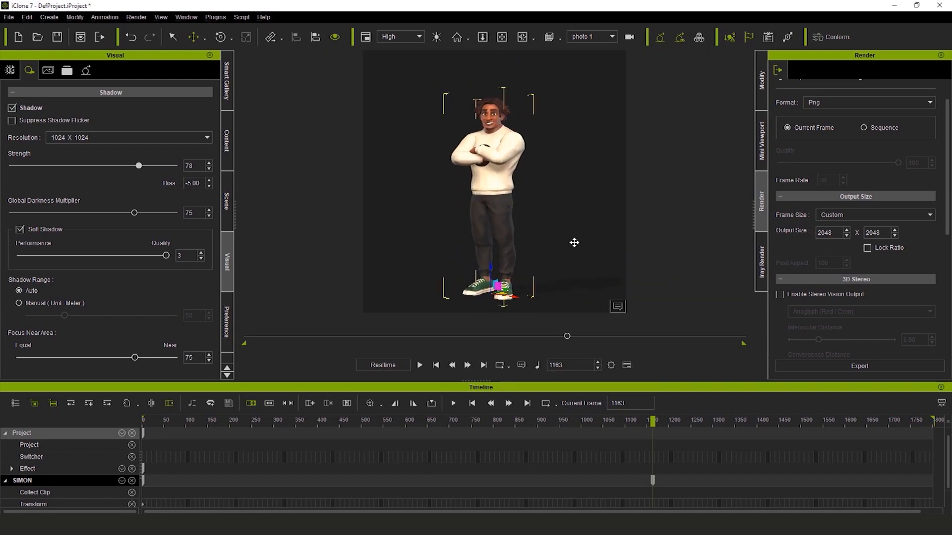
pyautogui.scroll(1, 574, 243)
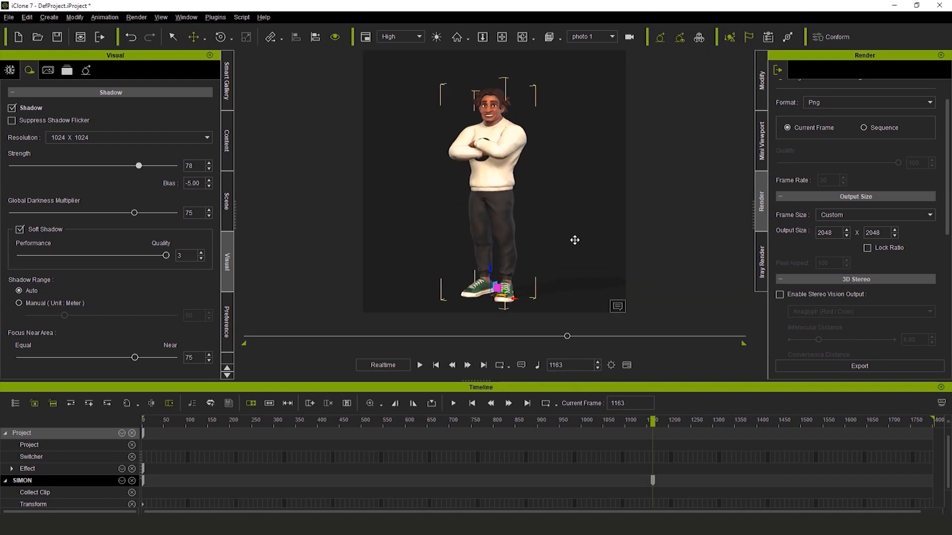
pyautogui.click(613, 220)
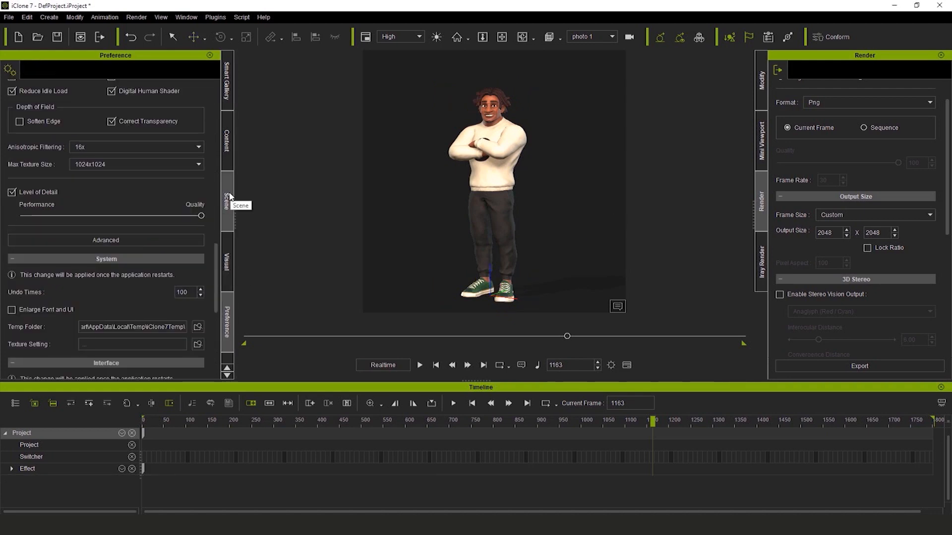
# Set the project's 2D background color to light grey #ababab.
pyautogui.click(227, 375)
pyautogui.click(226, 333)
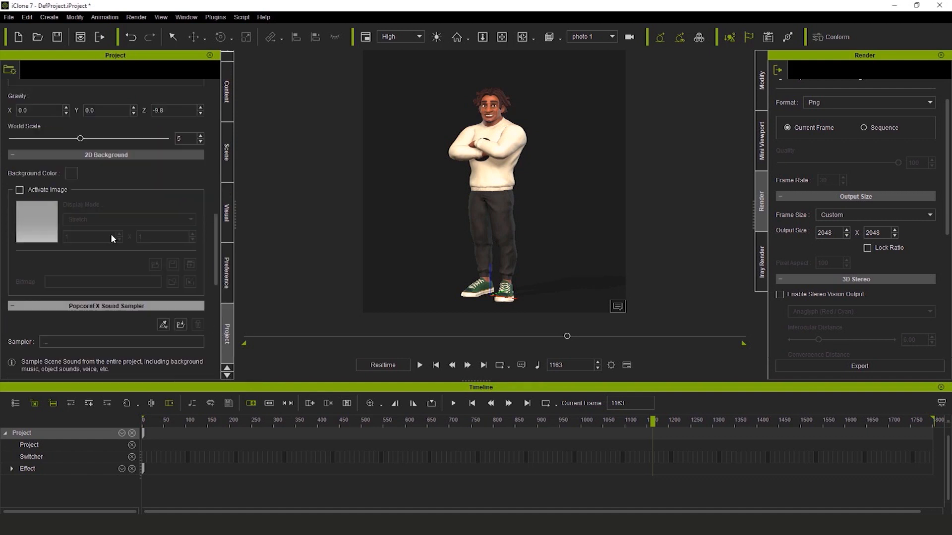
pyautogui.click(72, 174)
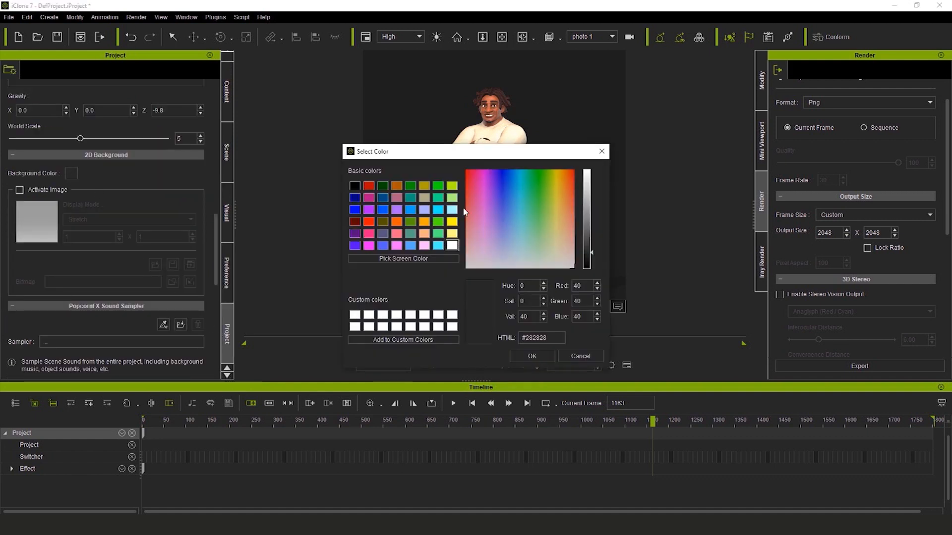
pyautogui.moveTo(586, 229); pyautogui.dragTo(587, 202)
pyautogui.click(530, 356)
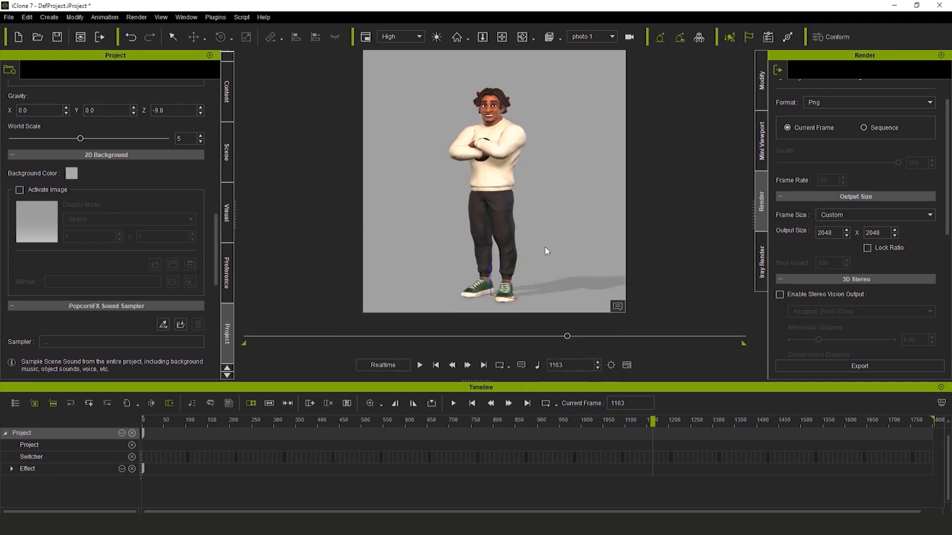
# Change the project's 2D background color to white (RGB 255, 255, 255).
pyautogui.click(71, 173)
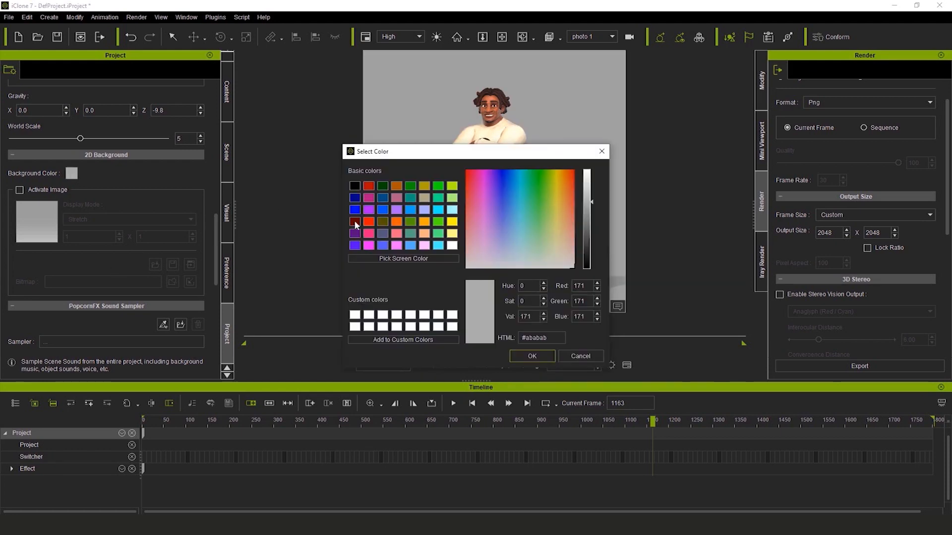
pyautogui.moveTo(582, 202); pyautogui.dragTo(588, 170)
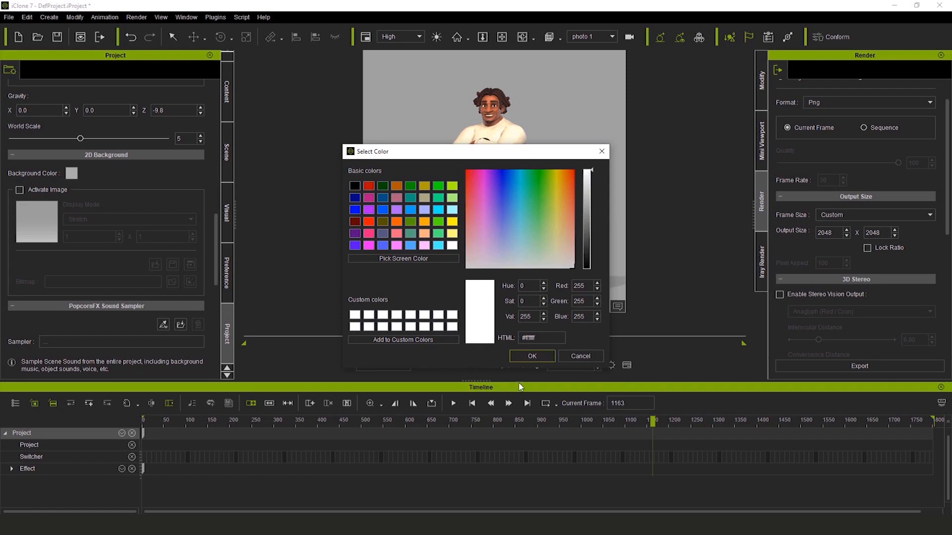
pyautogui.click(531, 356)
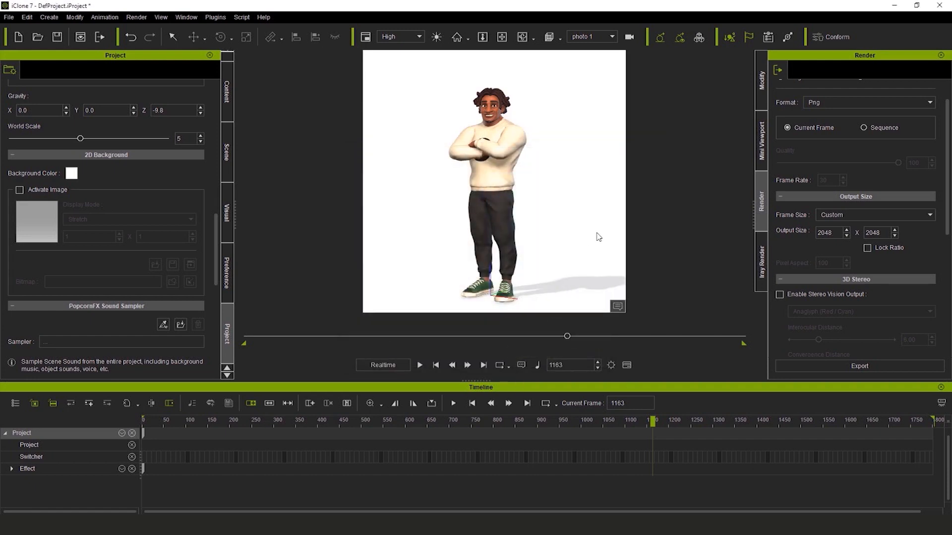
# Tighten the framing on the character and export the current frame as the PNG "render test" in the IMAGEN folder.
pyautogui.scroll(3, 616, 219)
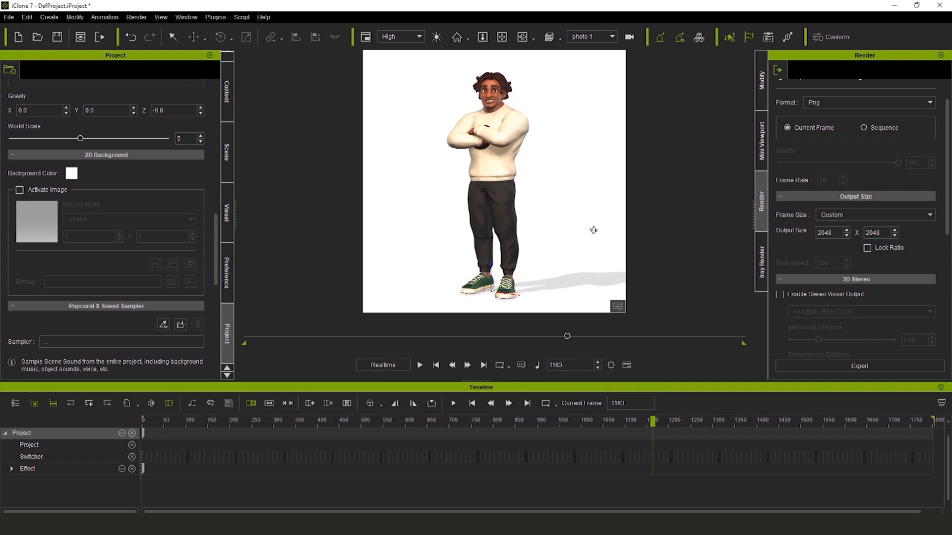
pyautogui.click(877, 365)
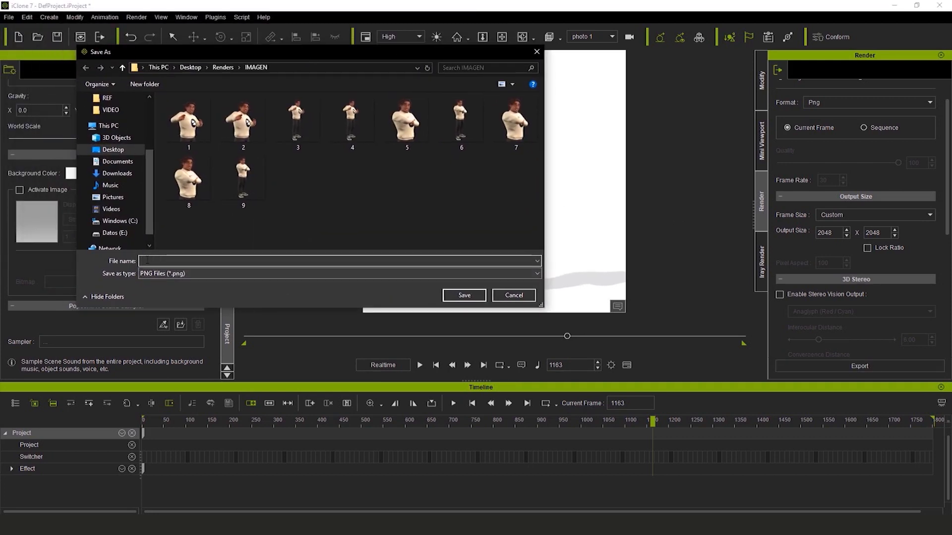
pyautogui.write('render test')
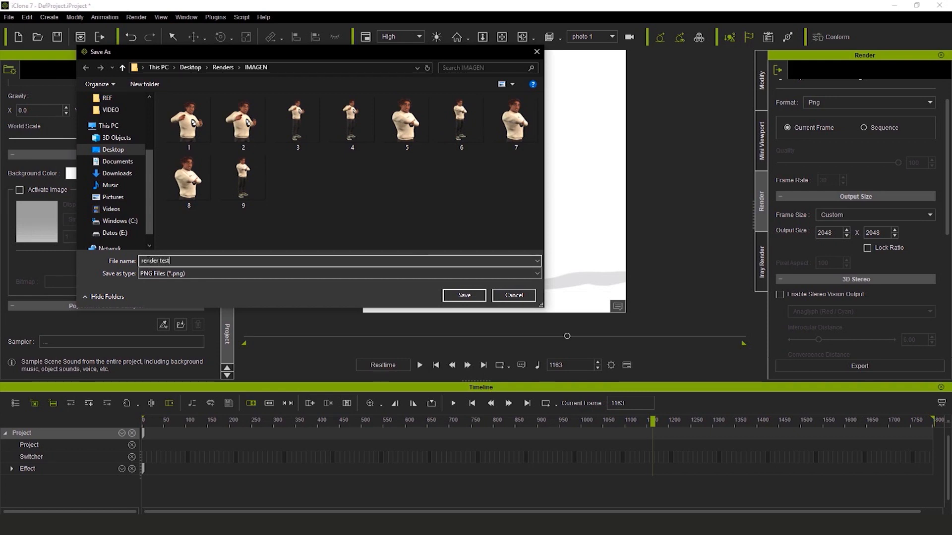
pyautogui.click(461, 295)
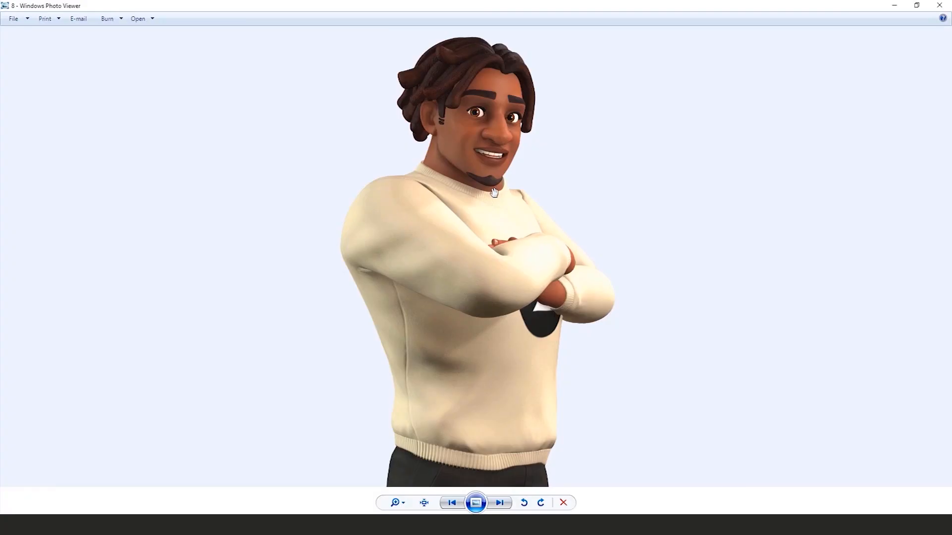
# Examine the face, crossed arms and sweater in rendered image 8 up close in Windows Photo Viewer.
pyautogui.scroll(2, 498, 195)
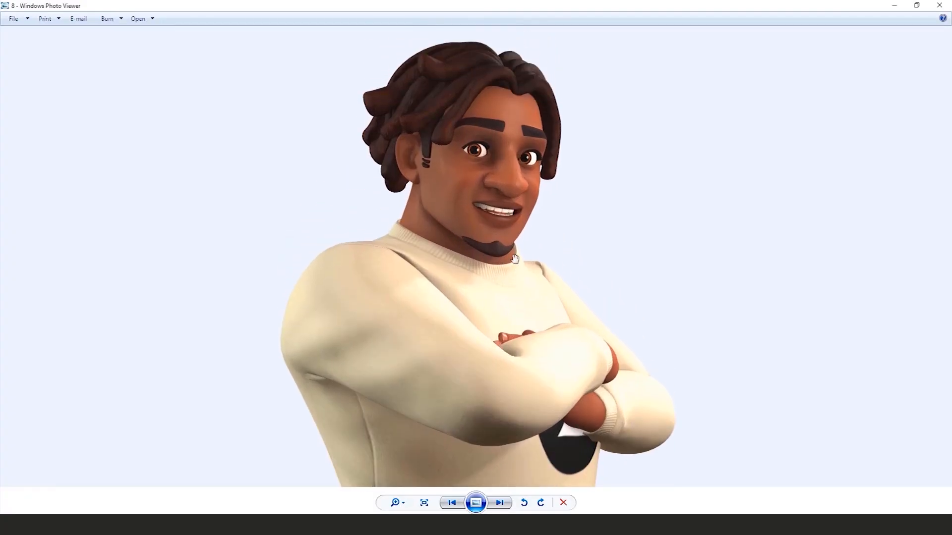
pyautogui.scroll(1, 503, 169)
pyautogui.moveTo(507, 152); pyautogui.dragTo(506, 210)
pyautogui.scroll(2, 506, 210)
pyautogui.scroll(-2, 506, 211)
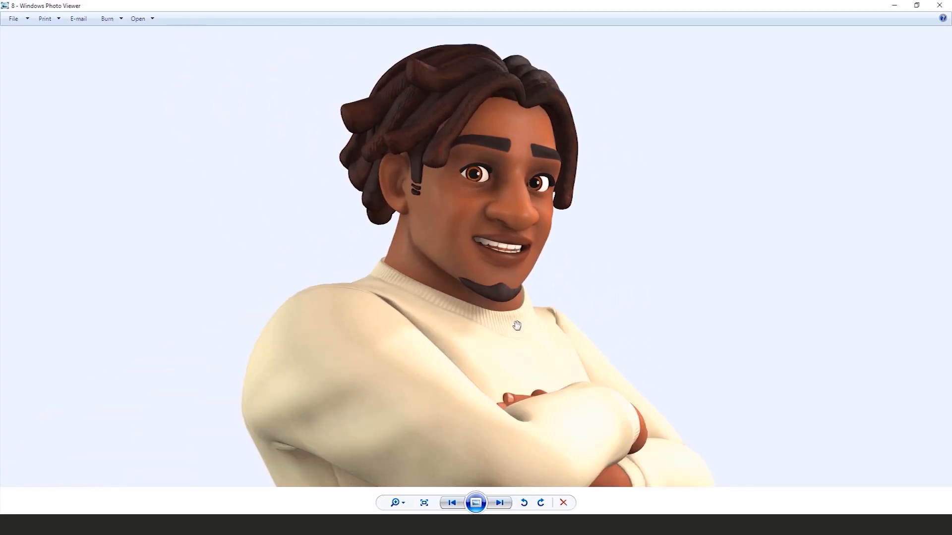
pyautogui.moveTo(516, 326); pyautogui.dragTo(507, 124)
pyautogui.moveTo(508, 304); pyautogui.dragTo(492, 227)
pyautogui.moveTo(538, 302); pyautogui.dragTo(528, 257)
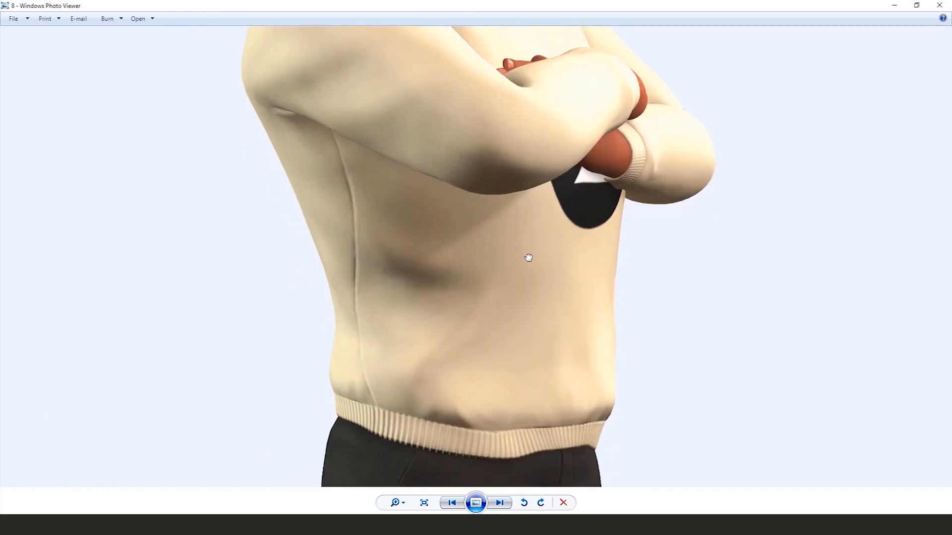
pyautogui.scroll(-3, 520, 350)
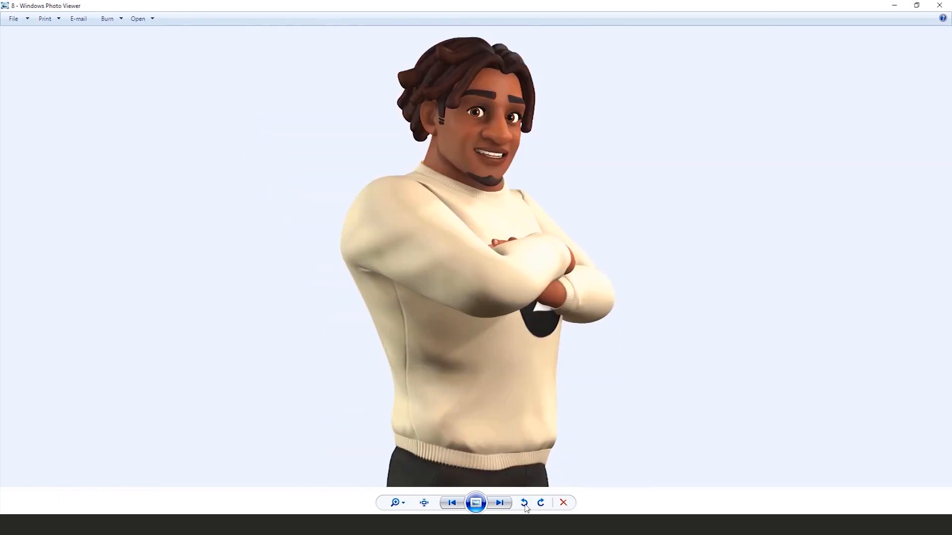
# Go to rendered image 9 and examine the character's face and upper body, then his full figure.
pyautogui.click(499, 503)
pyautogui.scroll(3, 499, 218)
pyautogui.moveTo(499, 218); pyautogui.dragTo(527, 356)
pyautogui.scroll(2, 525, 243)
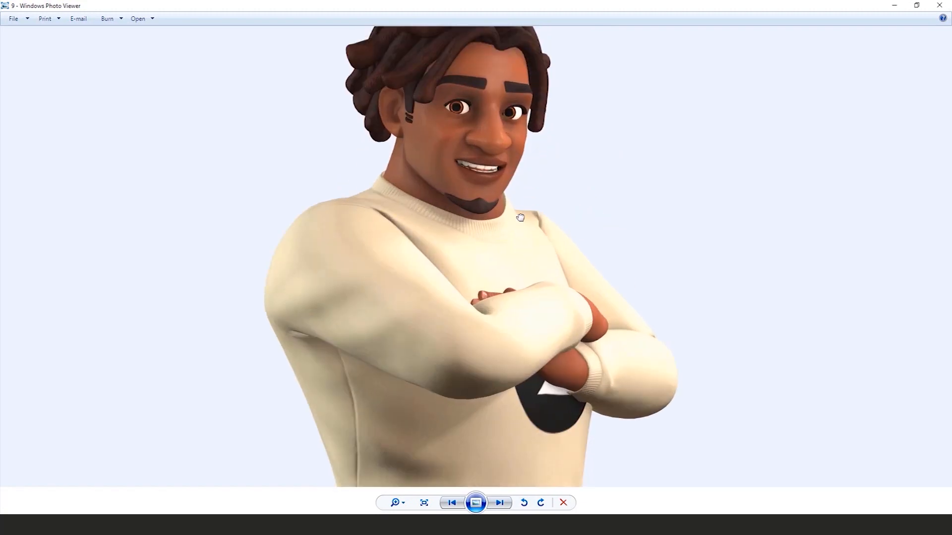
pyautogui.moveTo(480, 163); pyautogui.dragTo(489, 226)
pyautogui.scroll(-3, 483, 231)
pyautogui.scroll(-2, 483, 239)
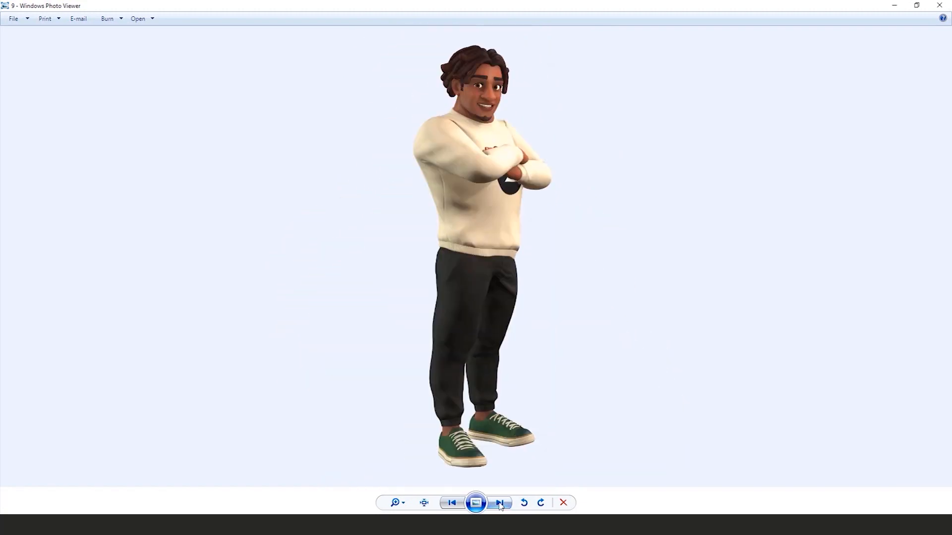